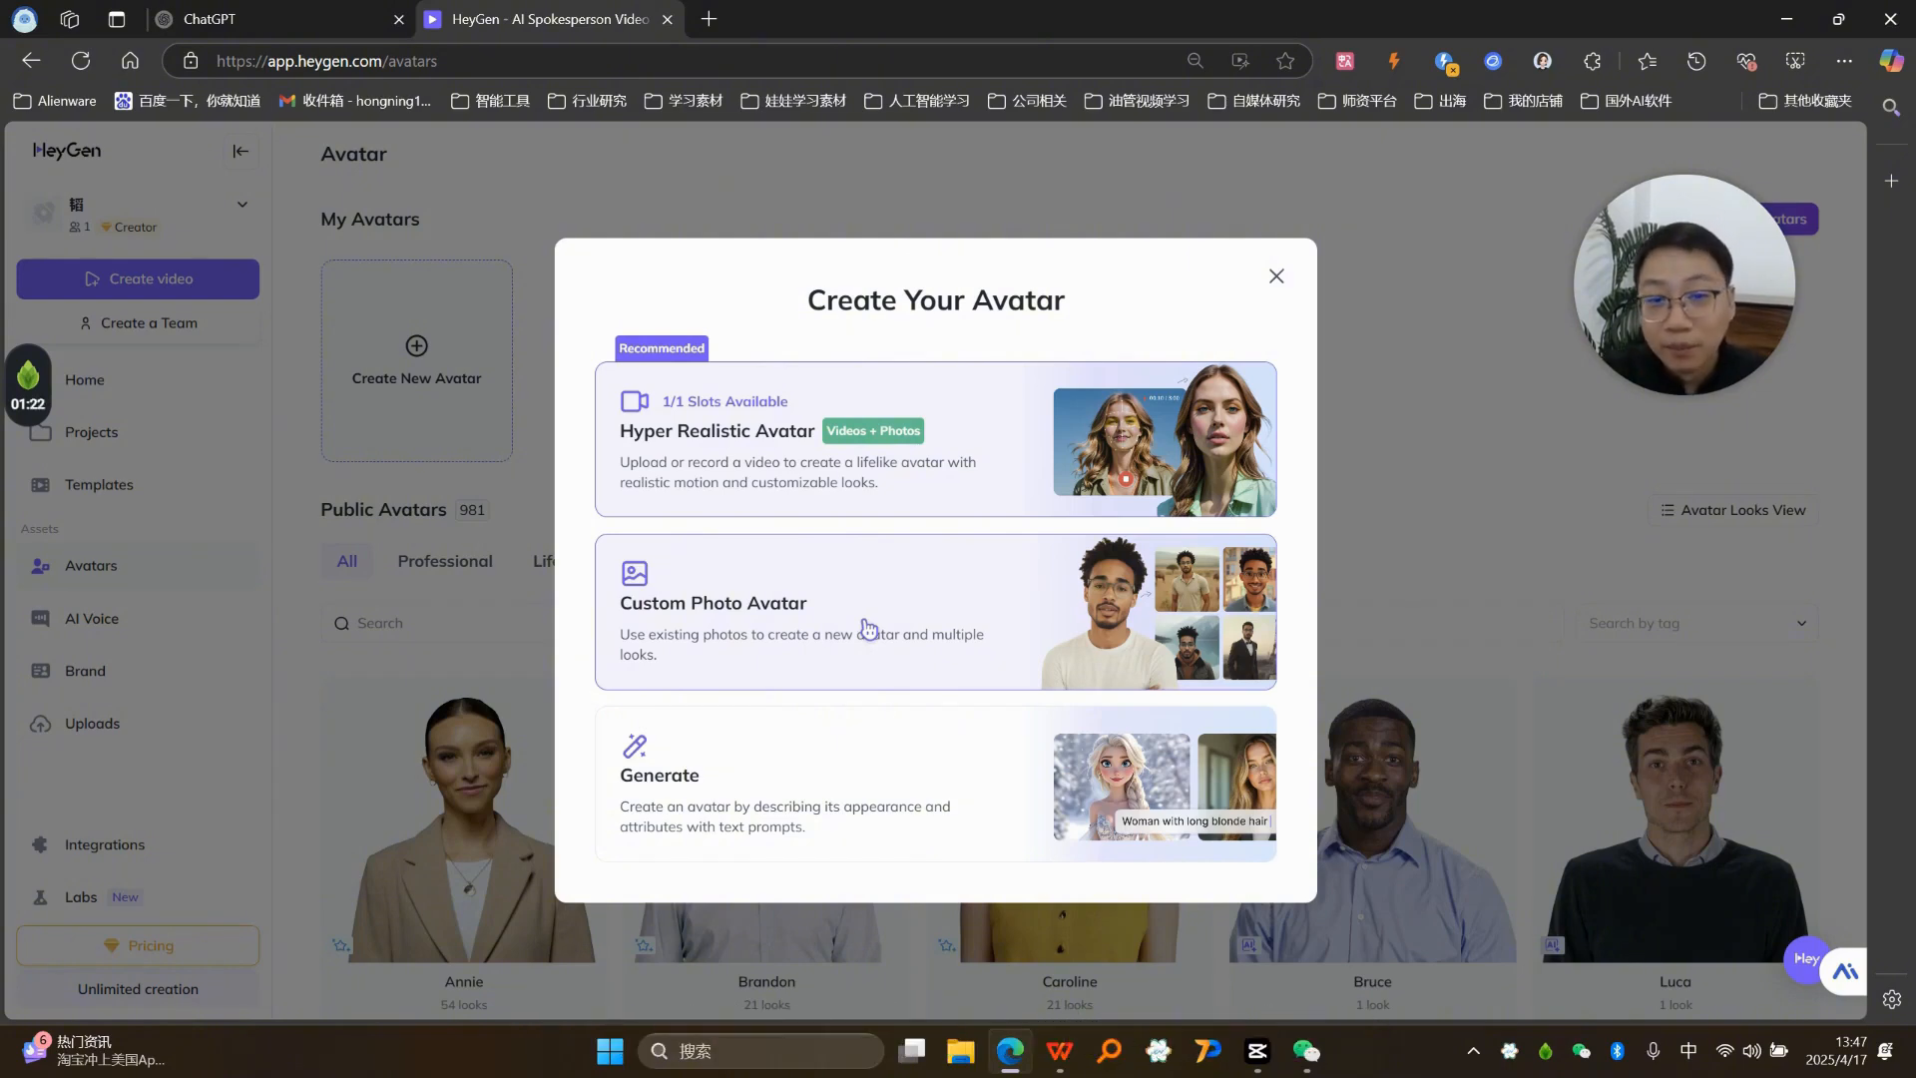
Step: Start a Custom Photo Avatar, review the photo requirements, and select 爱因斯坦.jpeg from the 加拿大课程录制 folder
{"action": "left_click", "coordinate": [869, 627]}
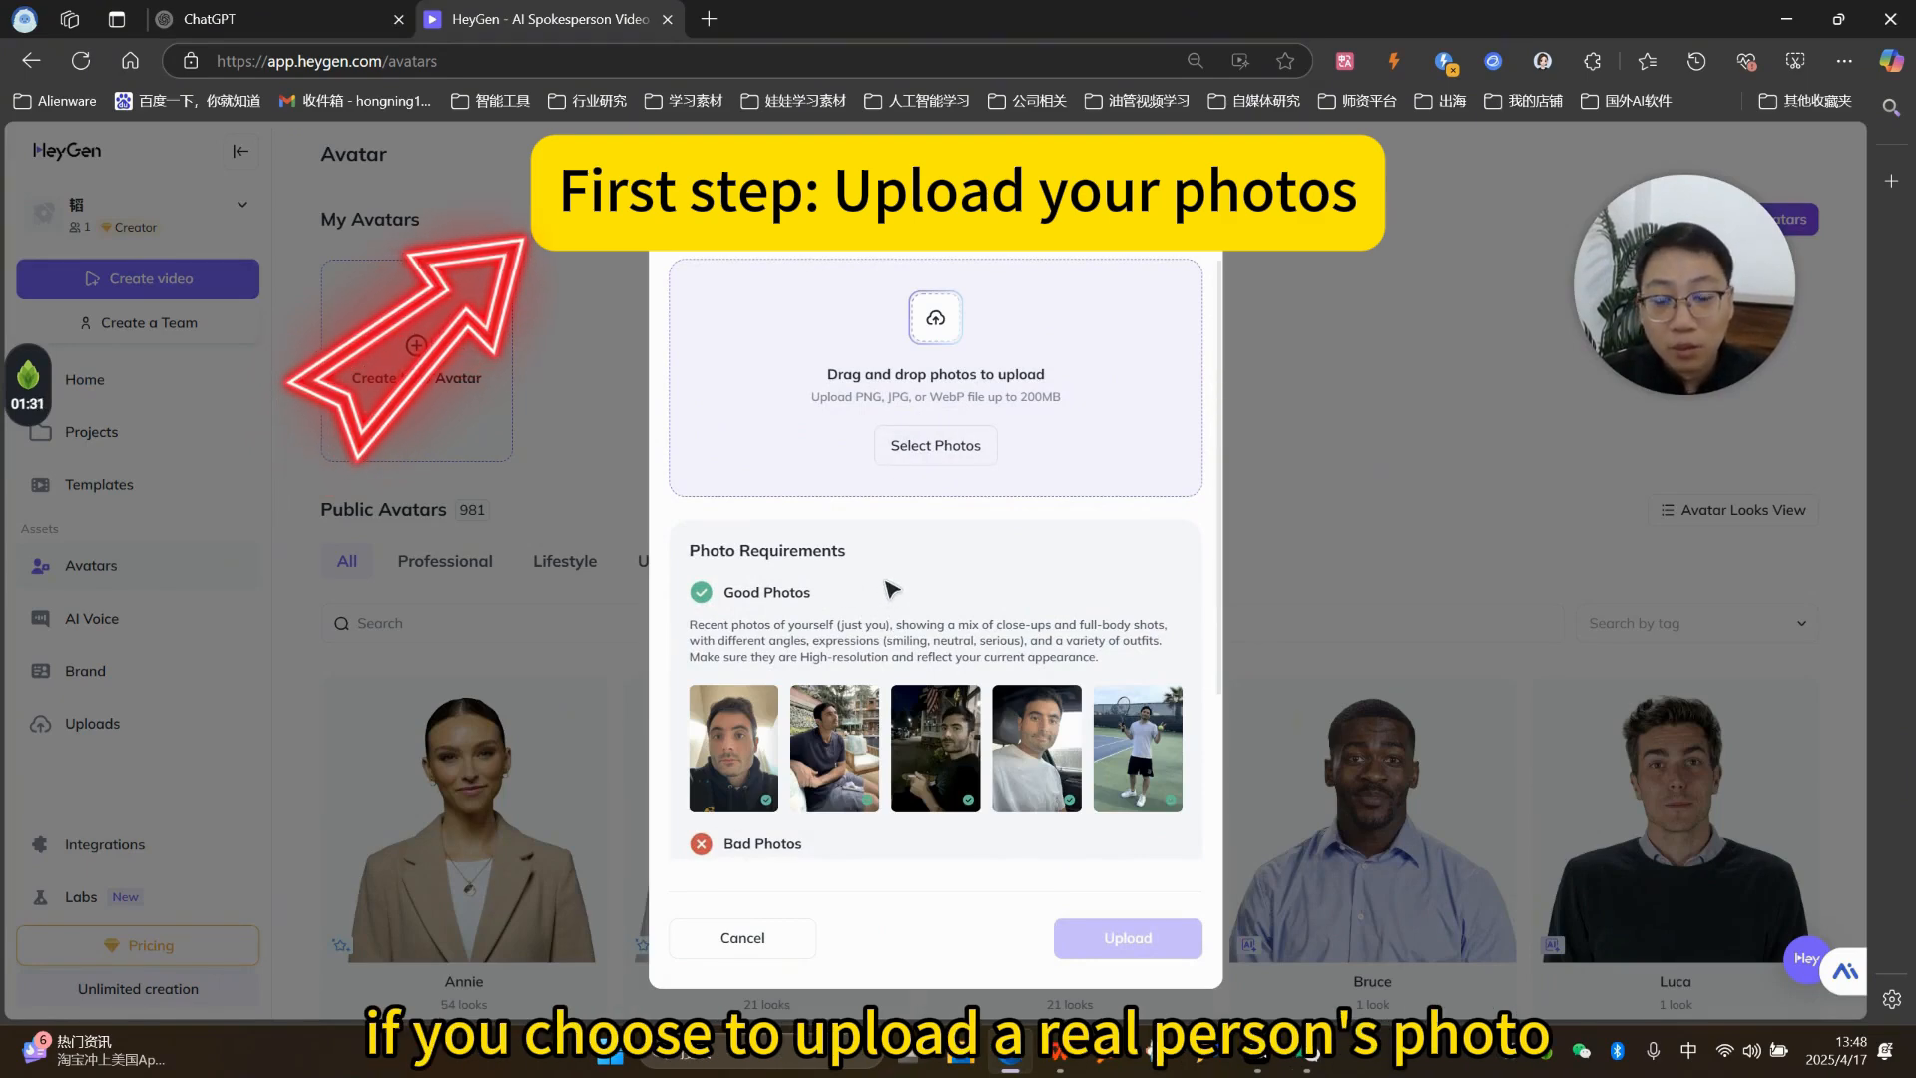
{"action": "scroll", "coordinate": [891, 589], "scroll_direction": "down", "scroll_amount": 3}
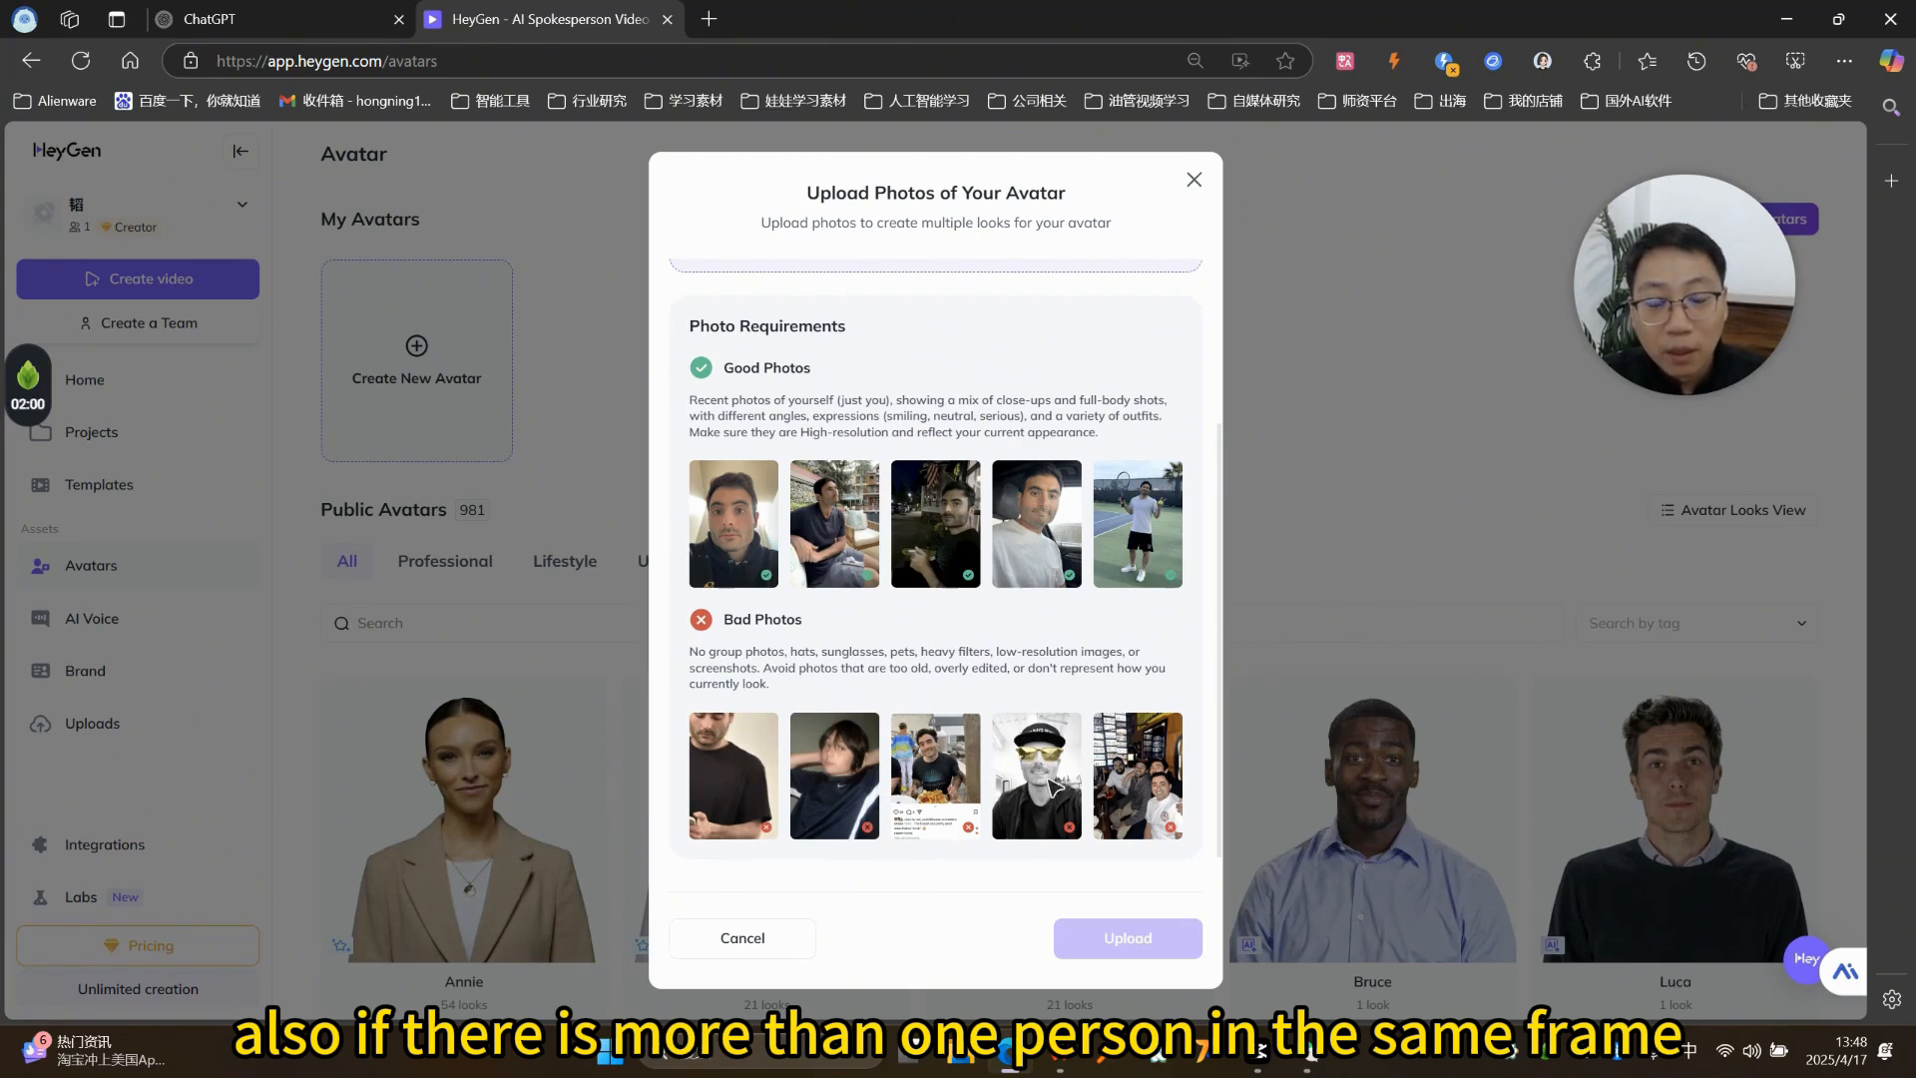
{"action": "scroll", "coordinate": [1038, 771], "scroll_direction": "up", "scroll_amount": 3}
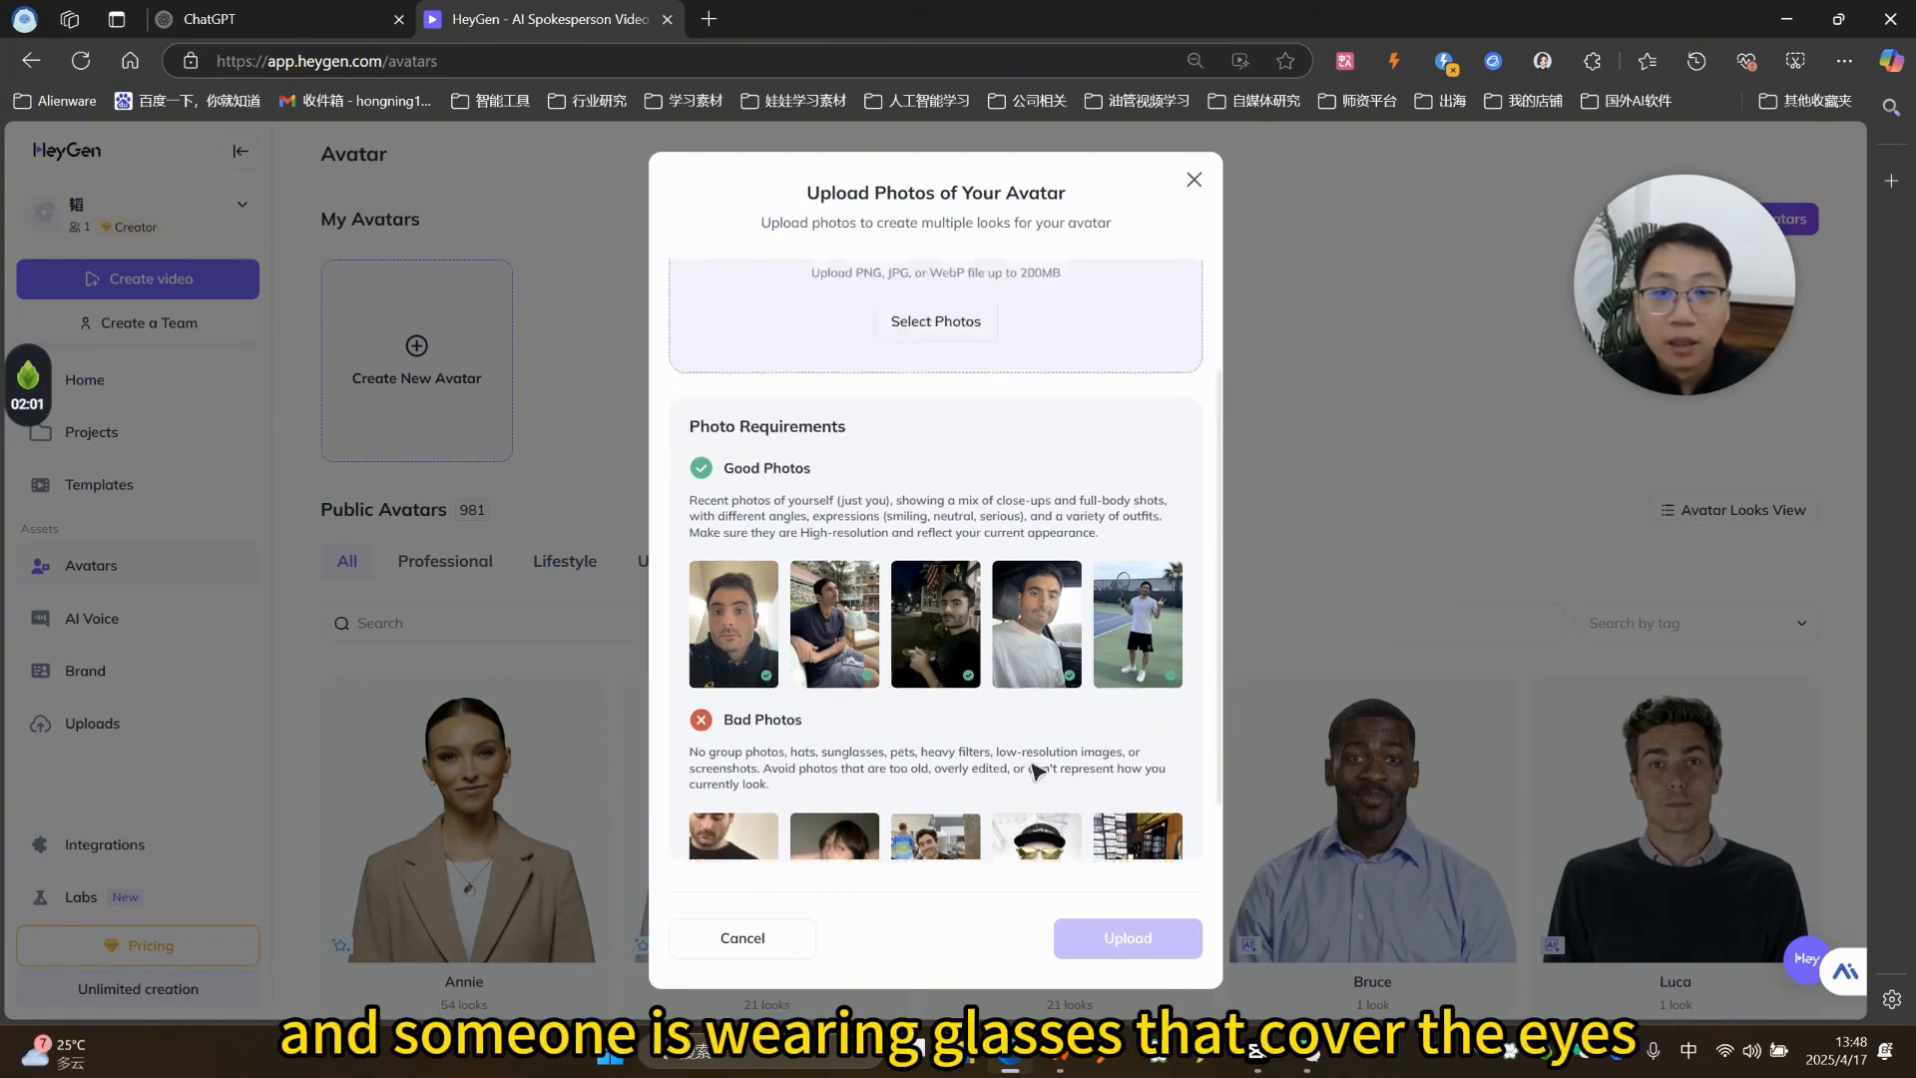
{"action": "left_click", "coordinate": [927, 447]}
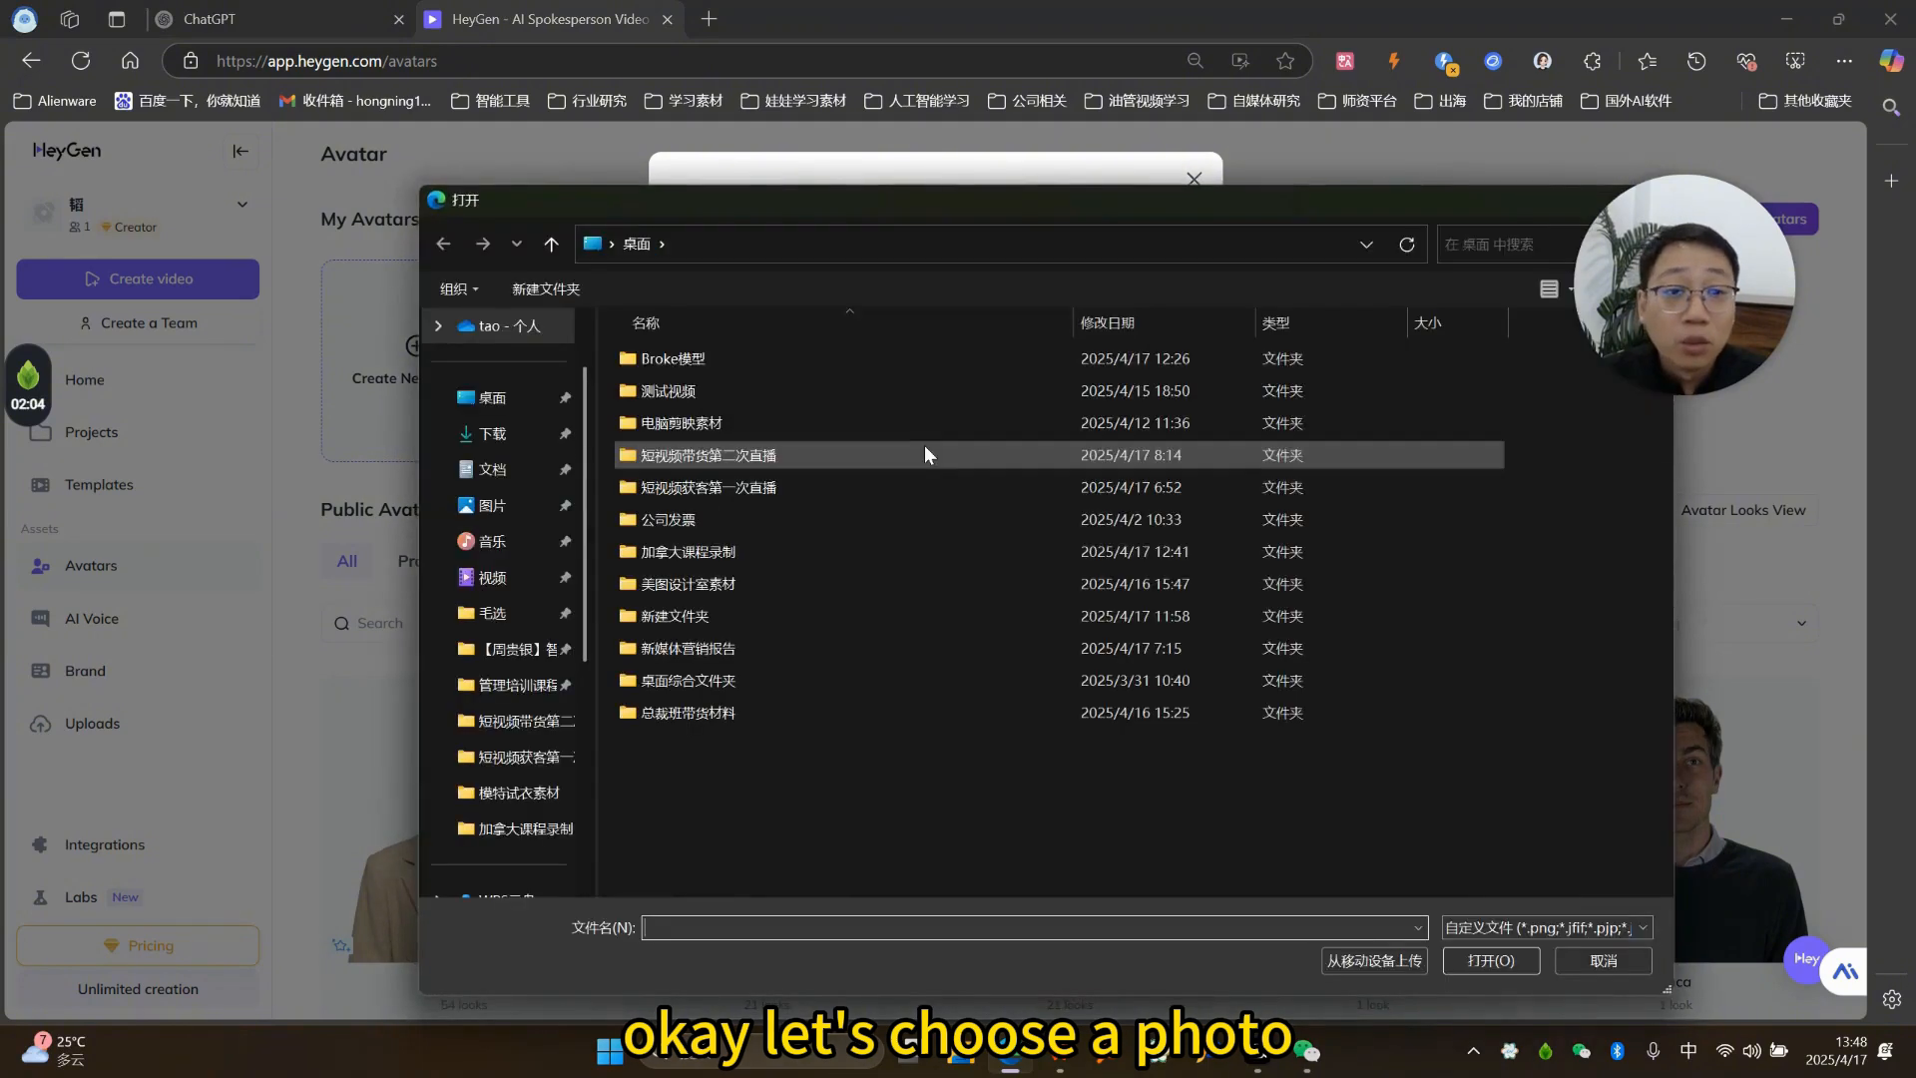
{"action": "double_click", "coordinate": [780, 554]}
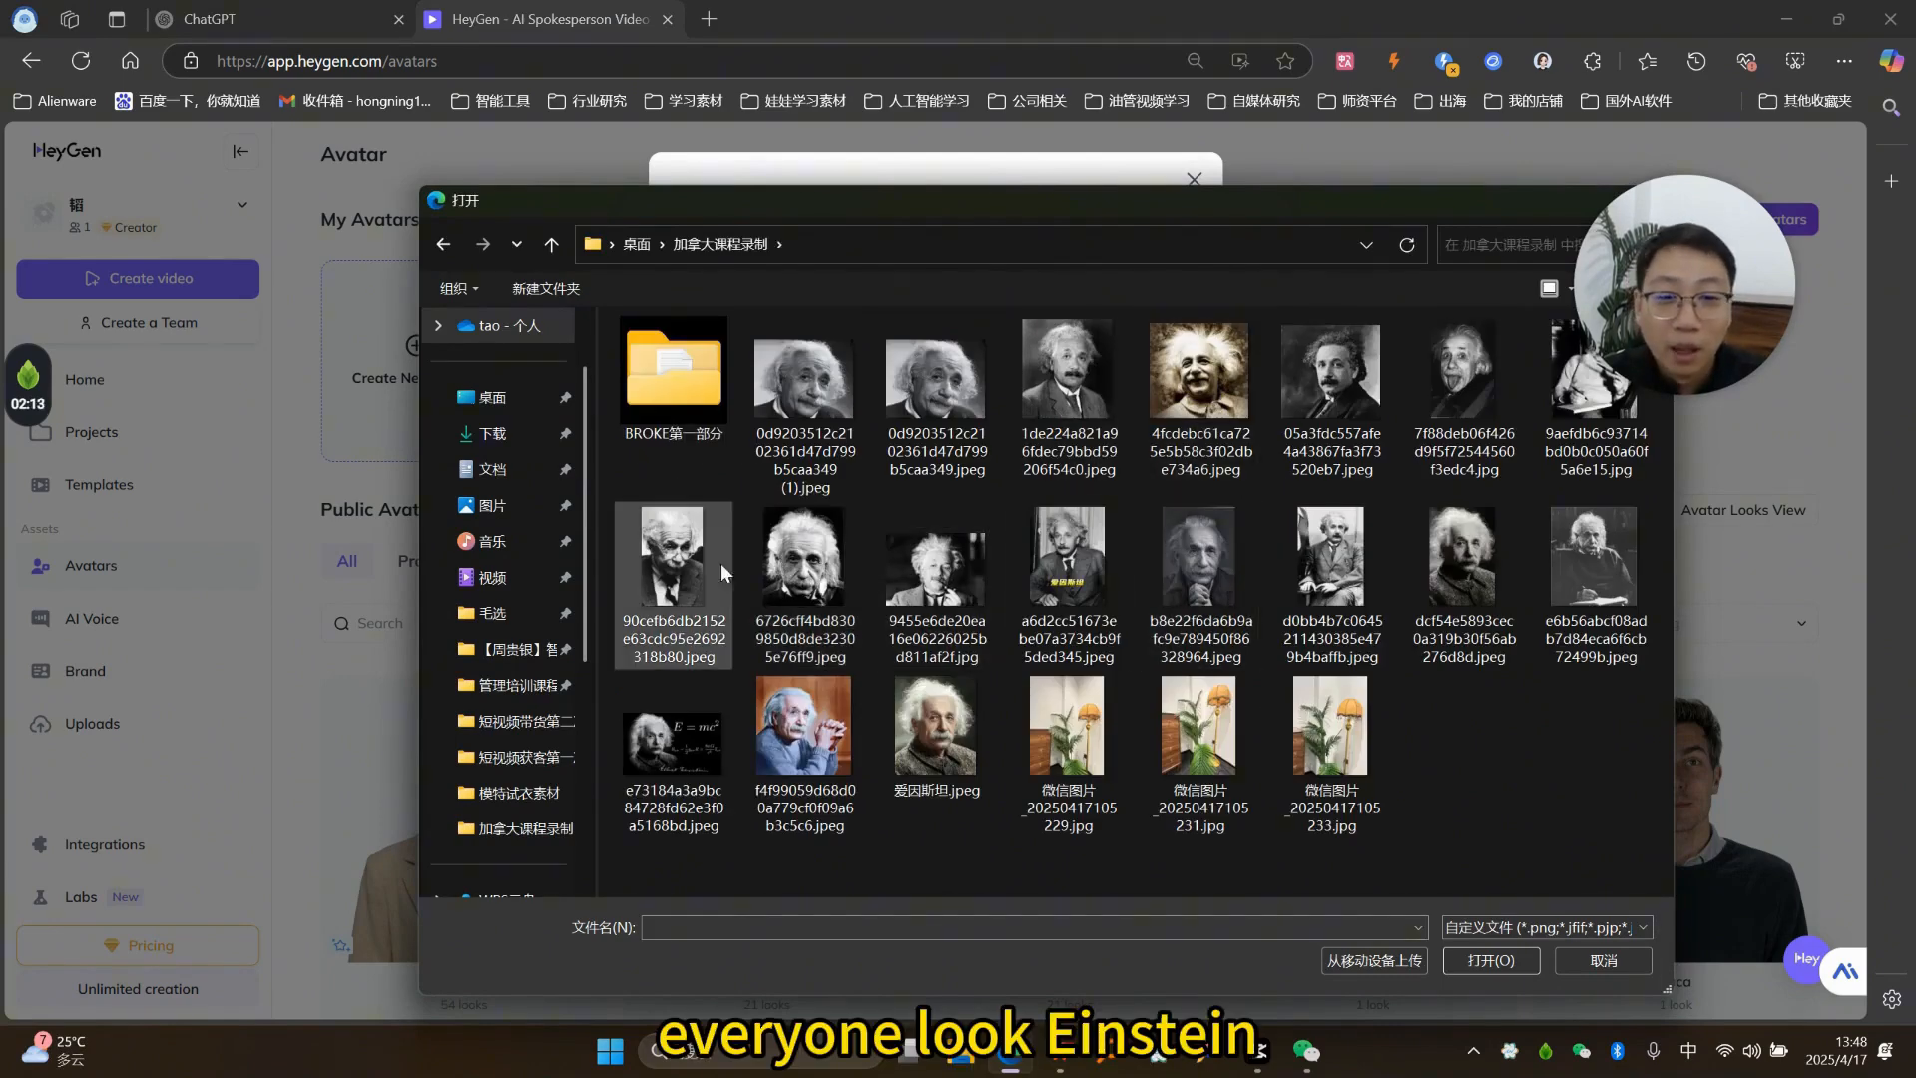
{"action": "double_click", "coordinate": [936, 704]}
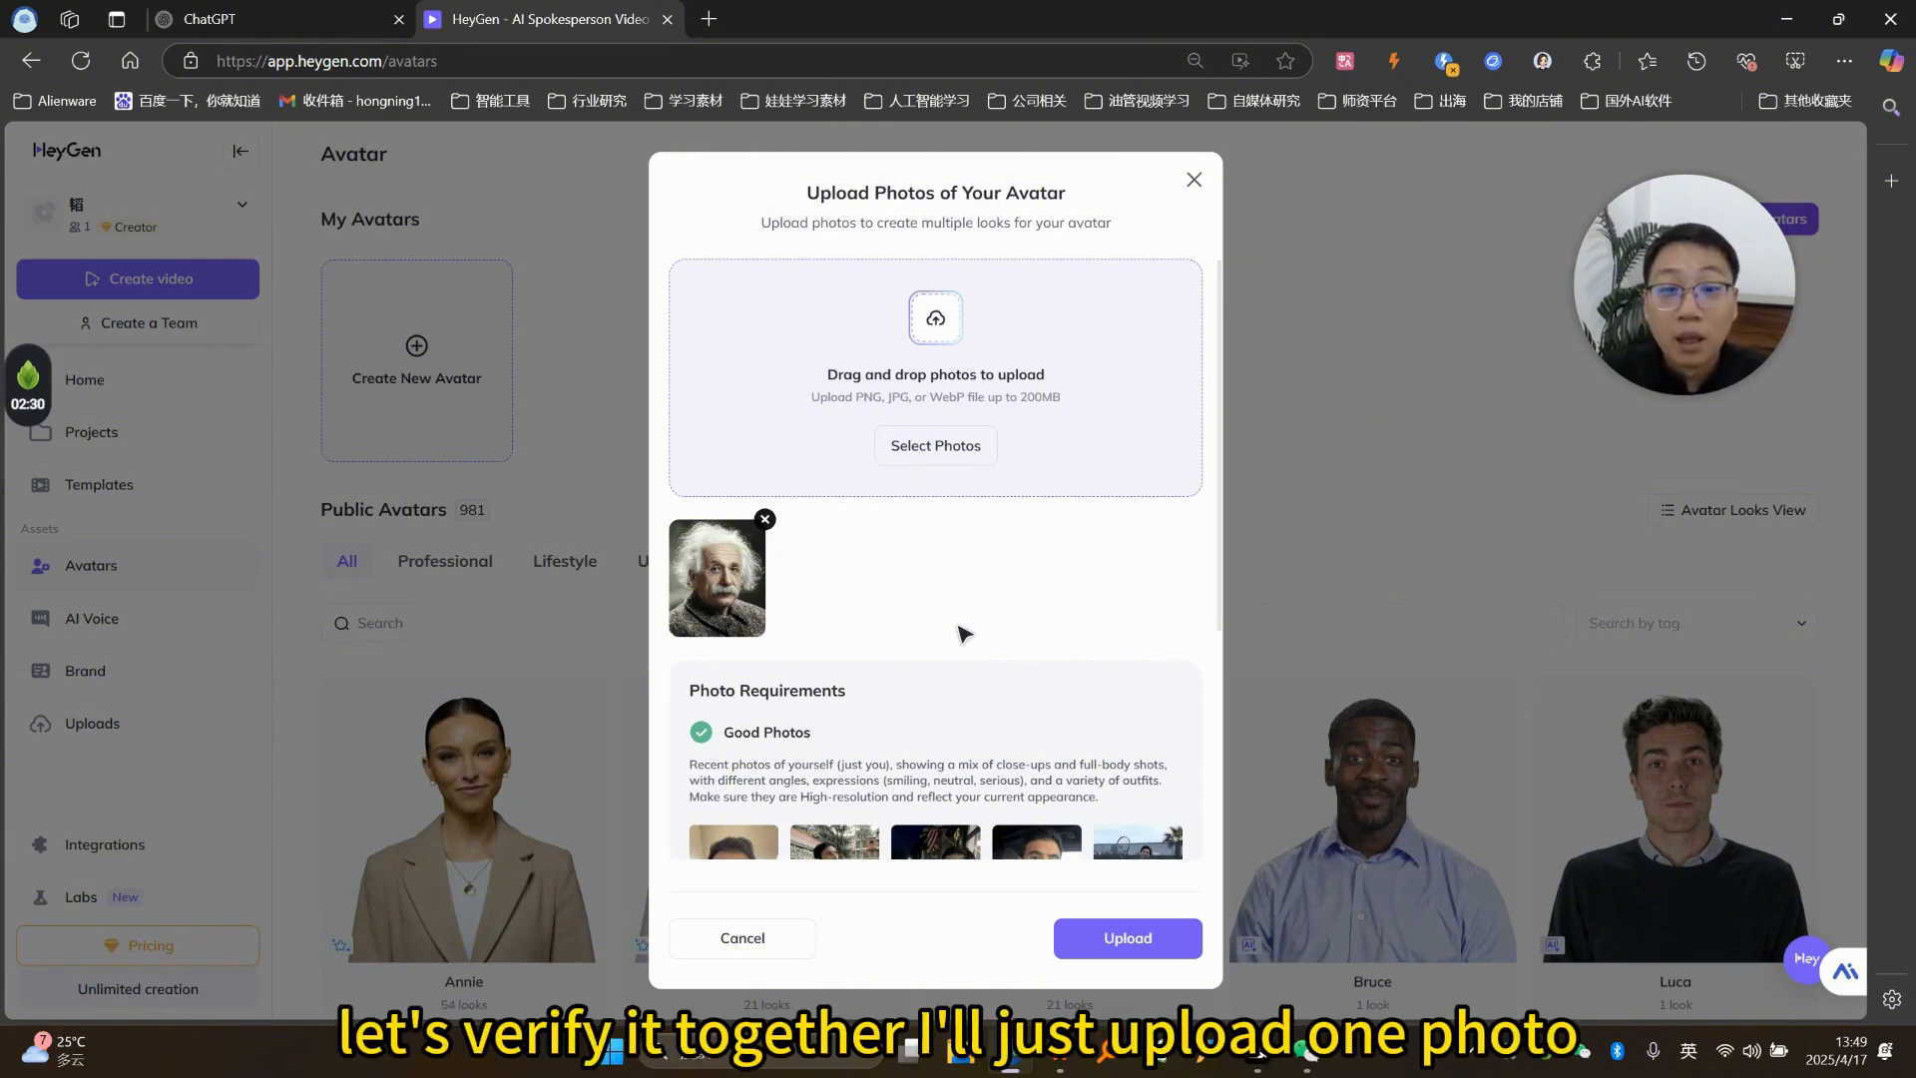
Step: Upload the selected Einstein portrait and proceed with it from the upload review
{"action": "scroll", "coordinate": [964, 635], "scroll_direction": "down", "scroll_amount": 3}
{"action": "left_click", "coordinate": [1118, 940]}
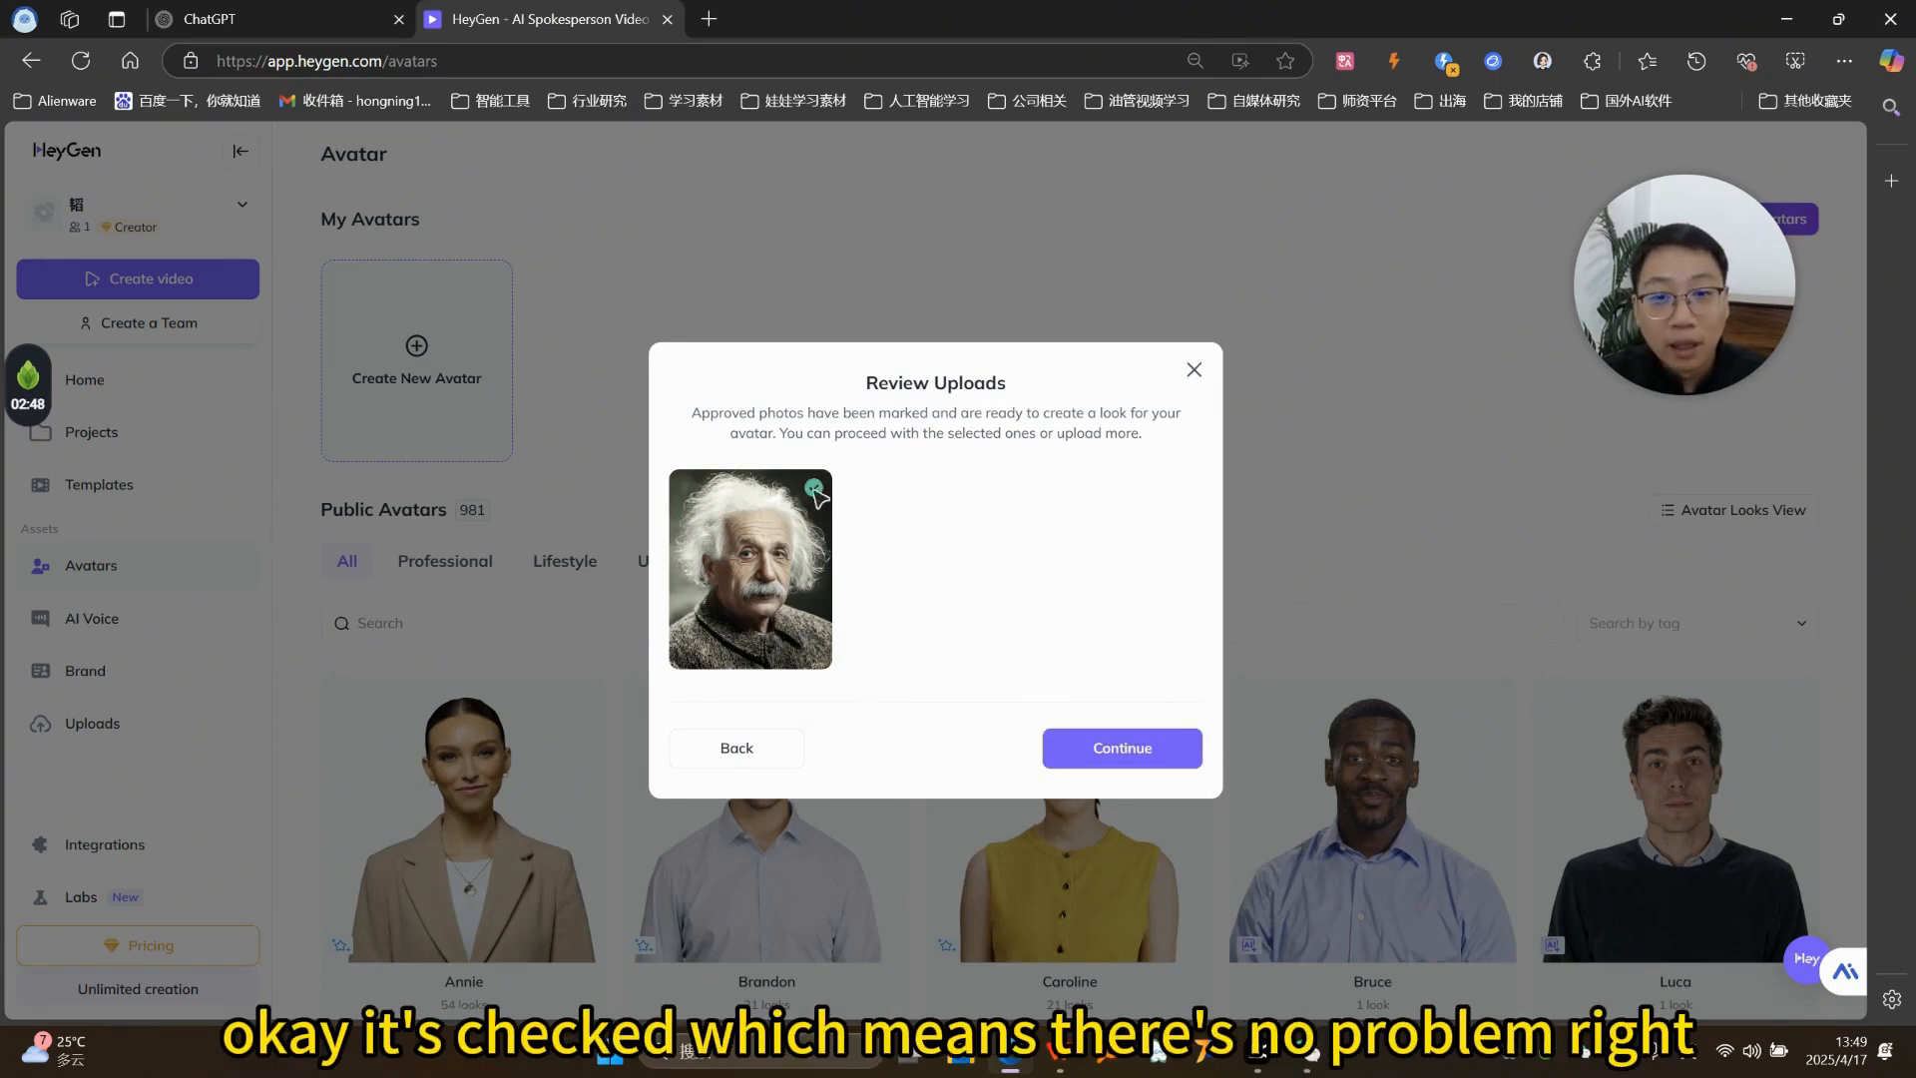
{"action": "left_click", "coordinate": [1121, 752]}
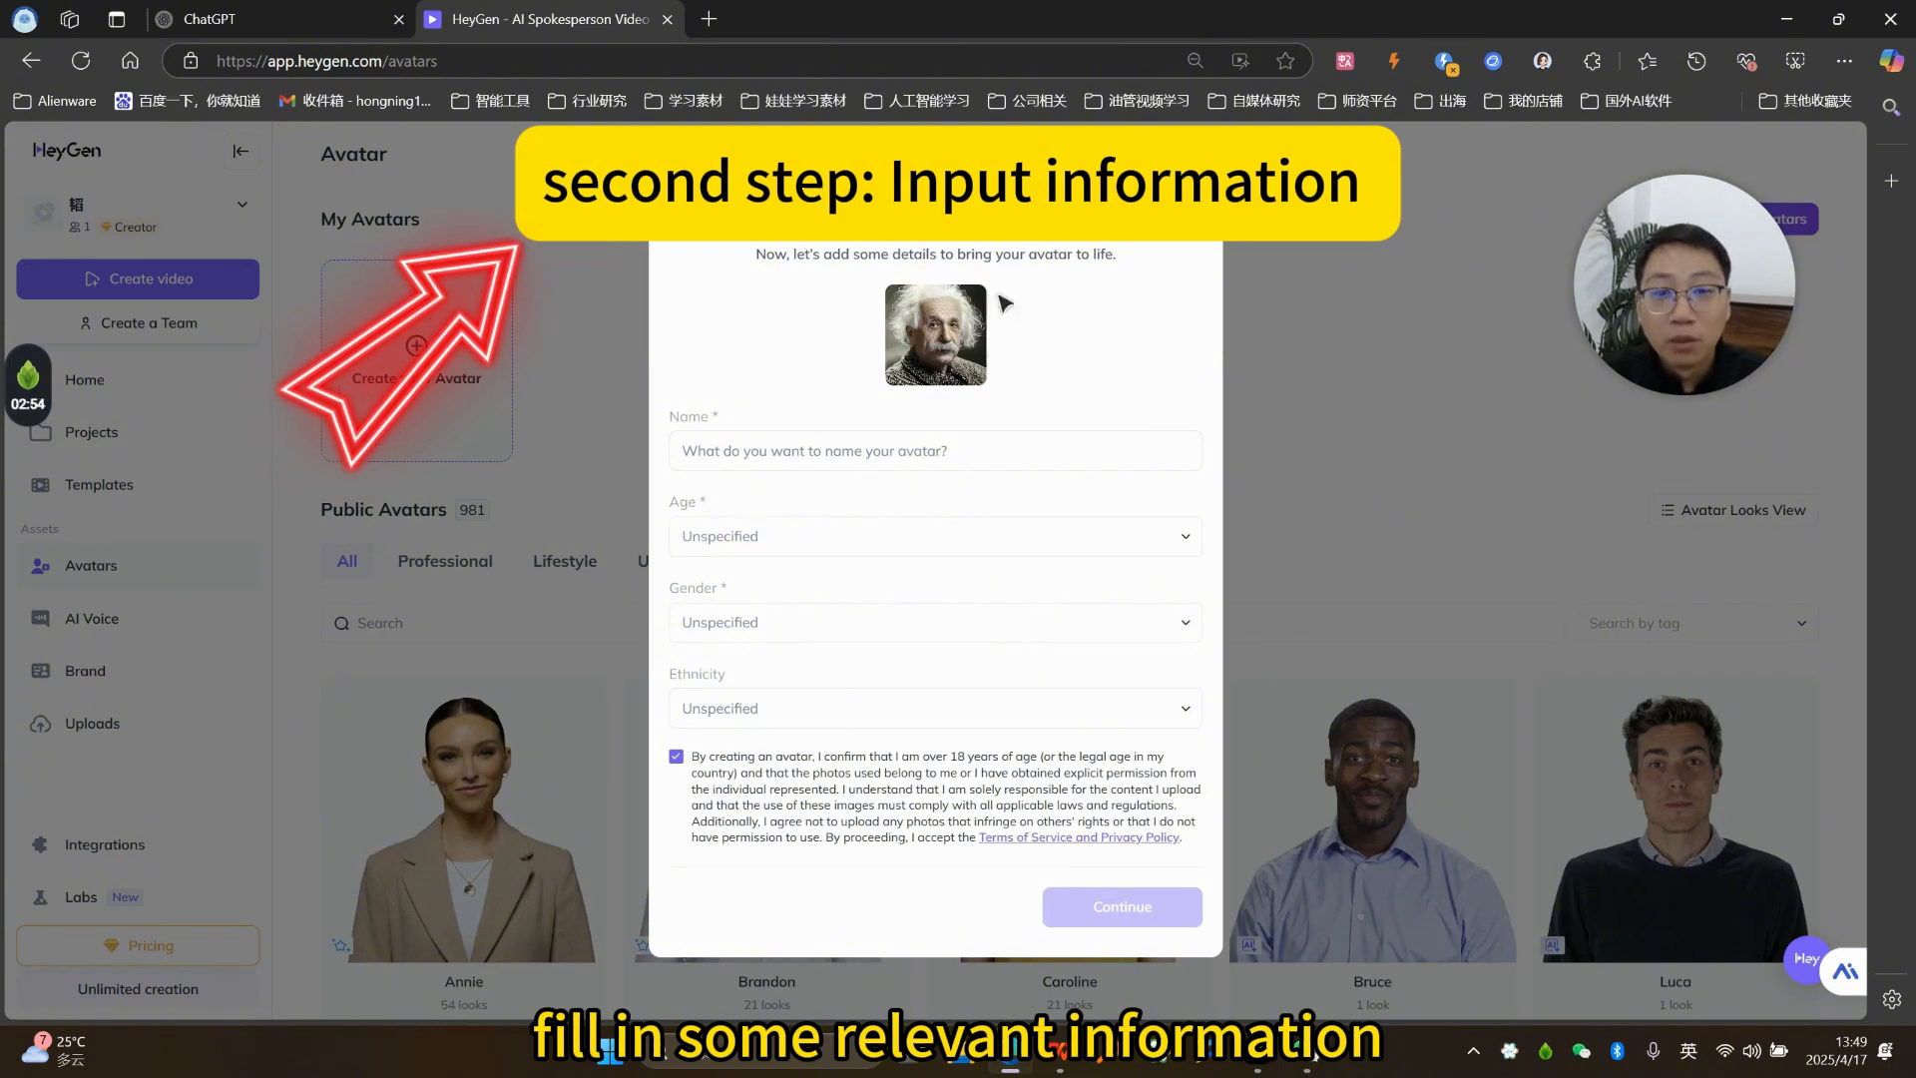
Step: Name the avatar Einstein, set age to Senior, gender to Man and ethnicity to White, and submit the details
{"action": "left_click", "coordinate": [753, 451]}
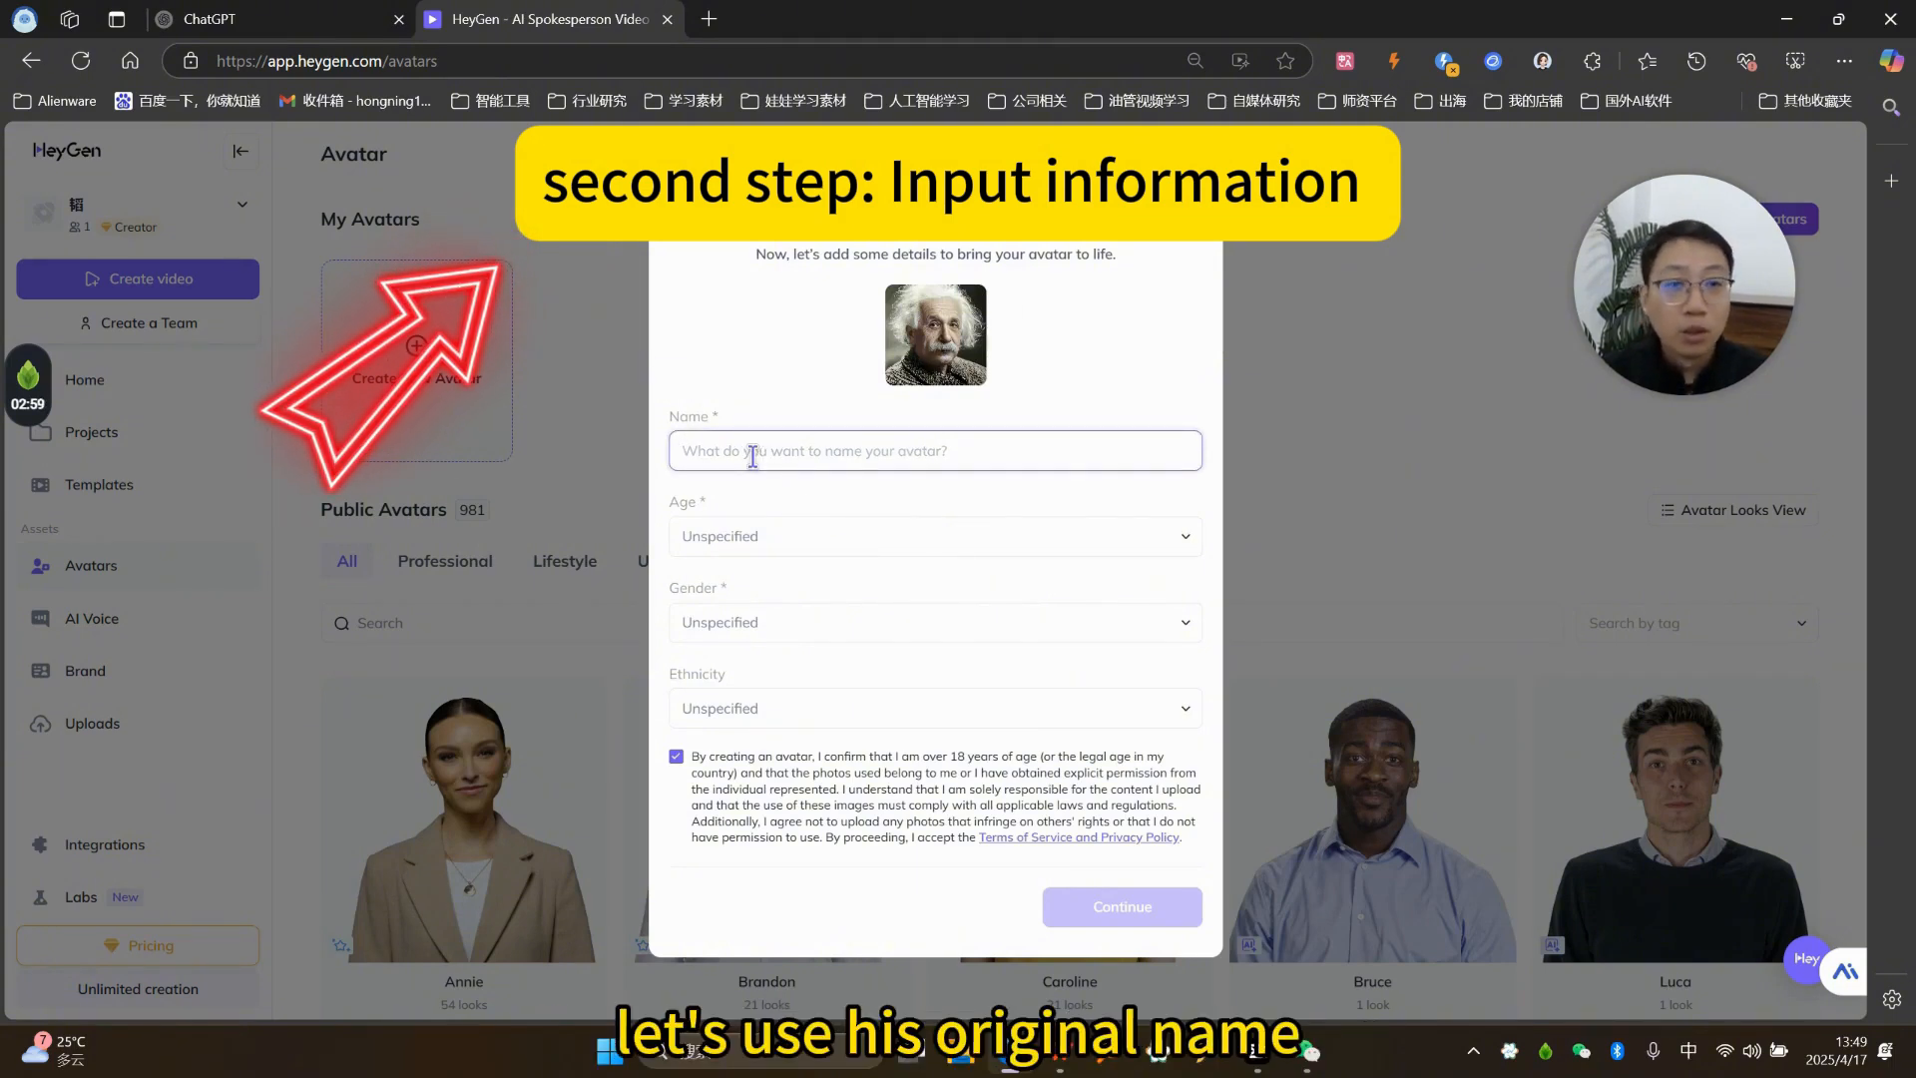
{"action": "type", "text": "Einstein"}
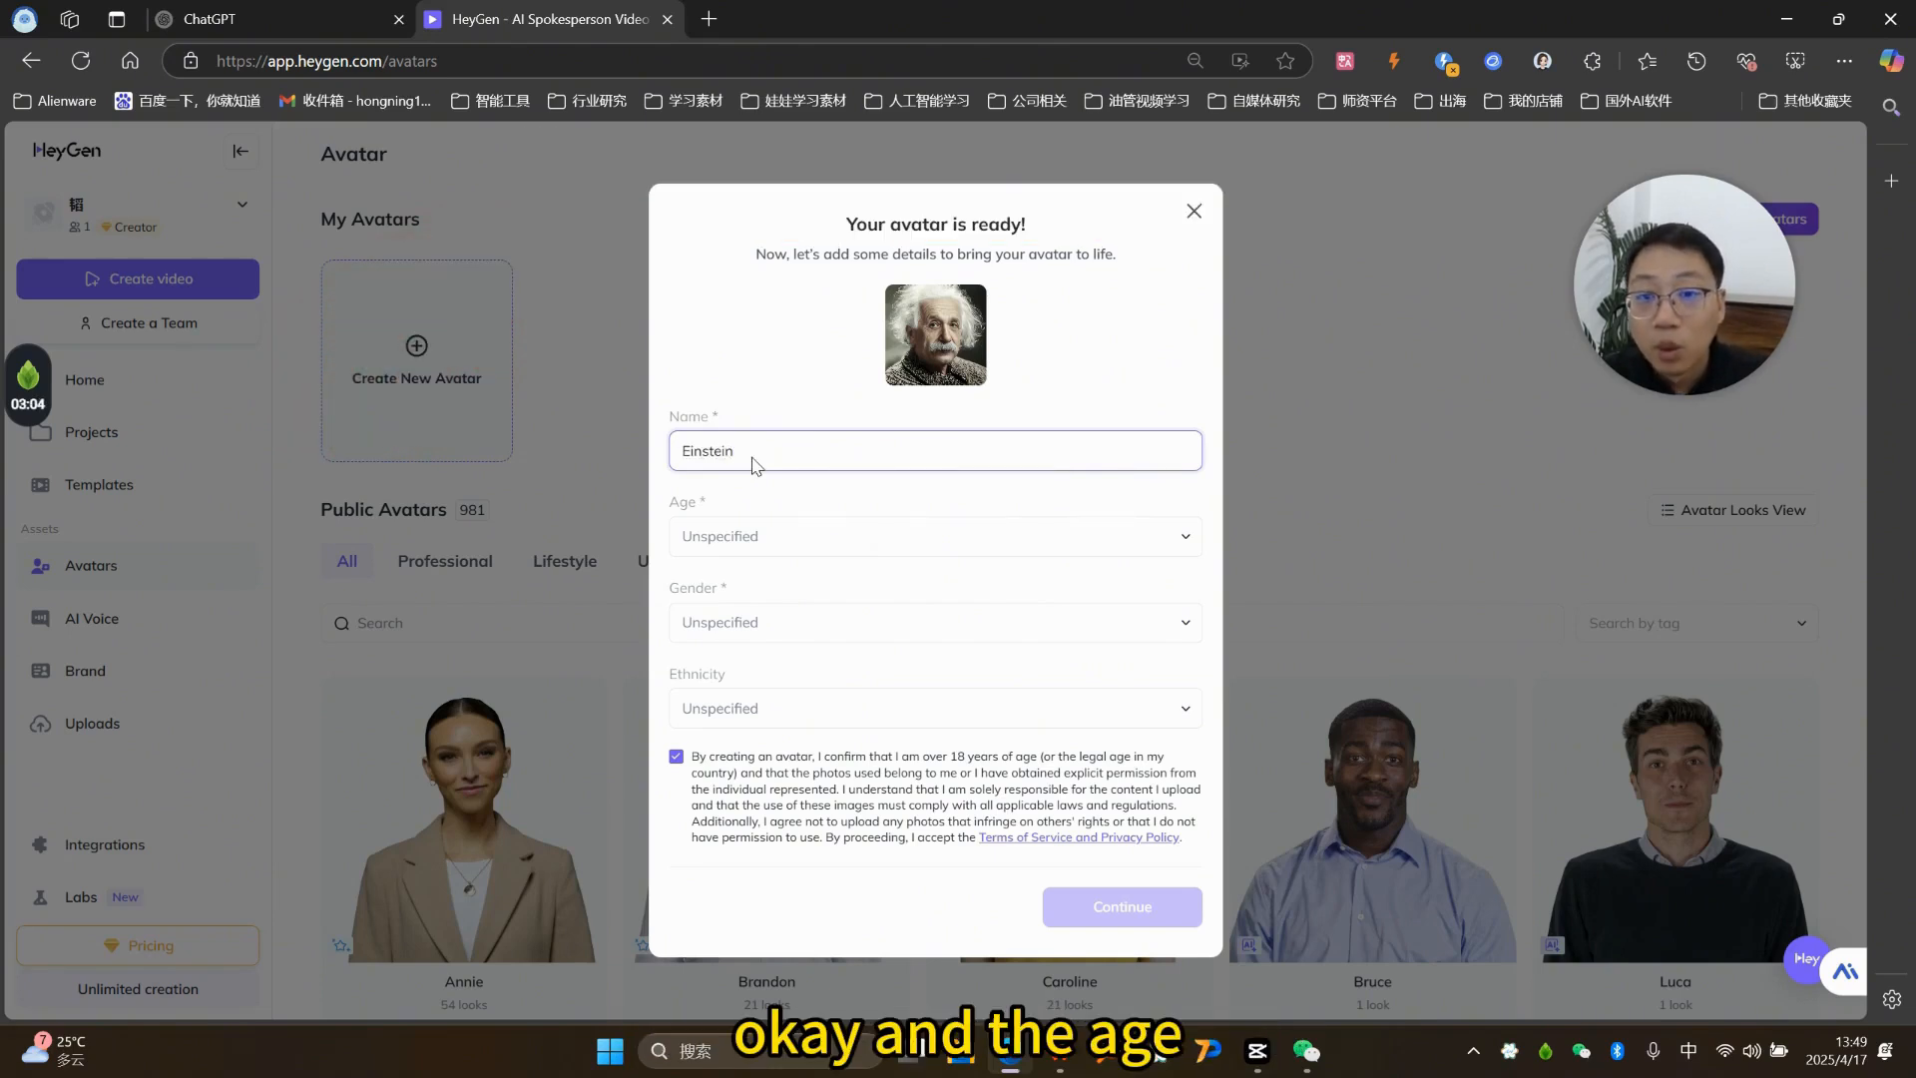
{"action": "left_click", "coordinate": [739, 539]}
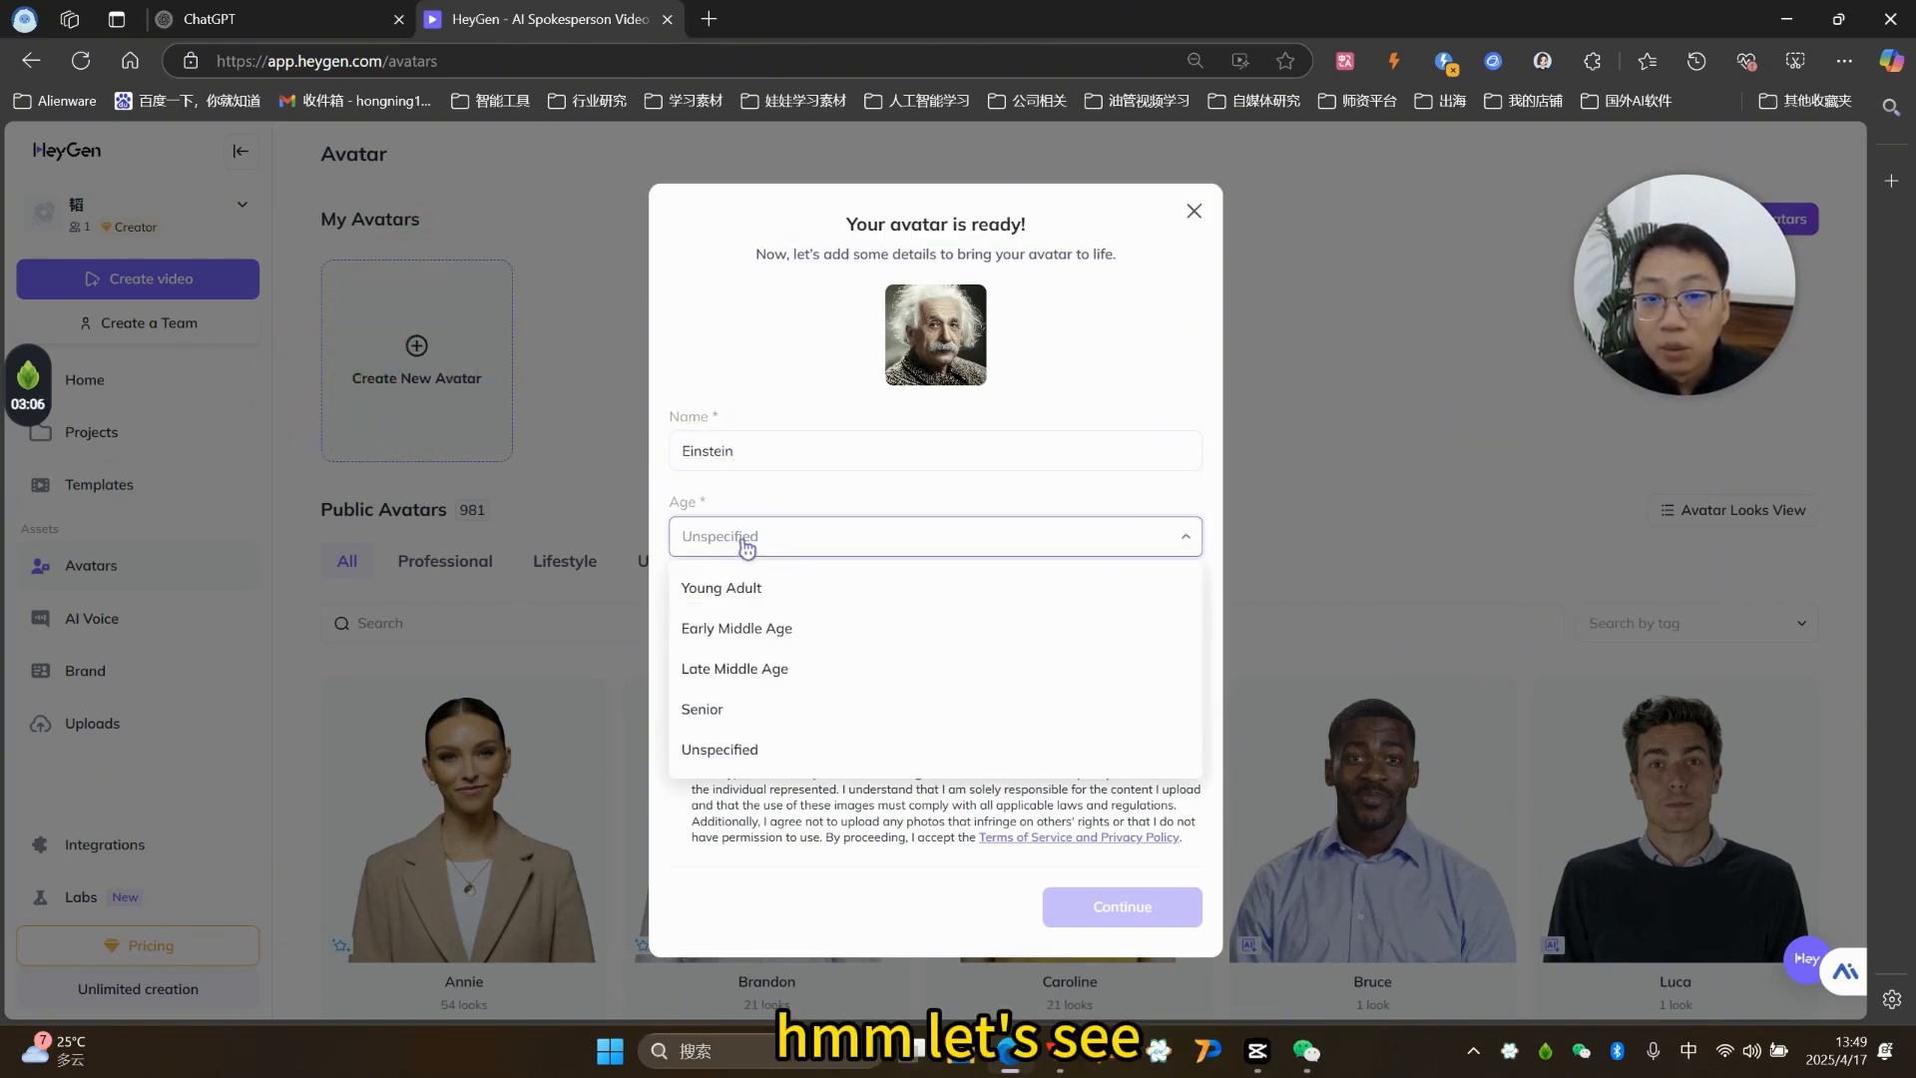
{"action": "left_click", "coordinate": [748, 720]}
{"action": "left_click", "coordinate": [778, 634]}
{"action": "left_click", "coordinate": [782, 746]}
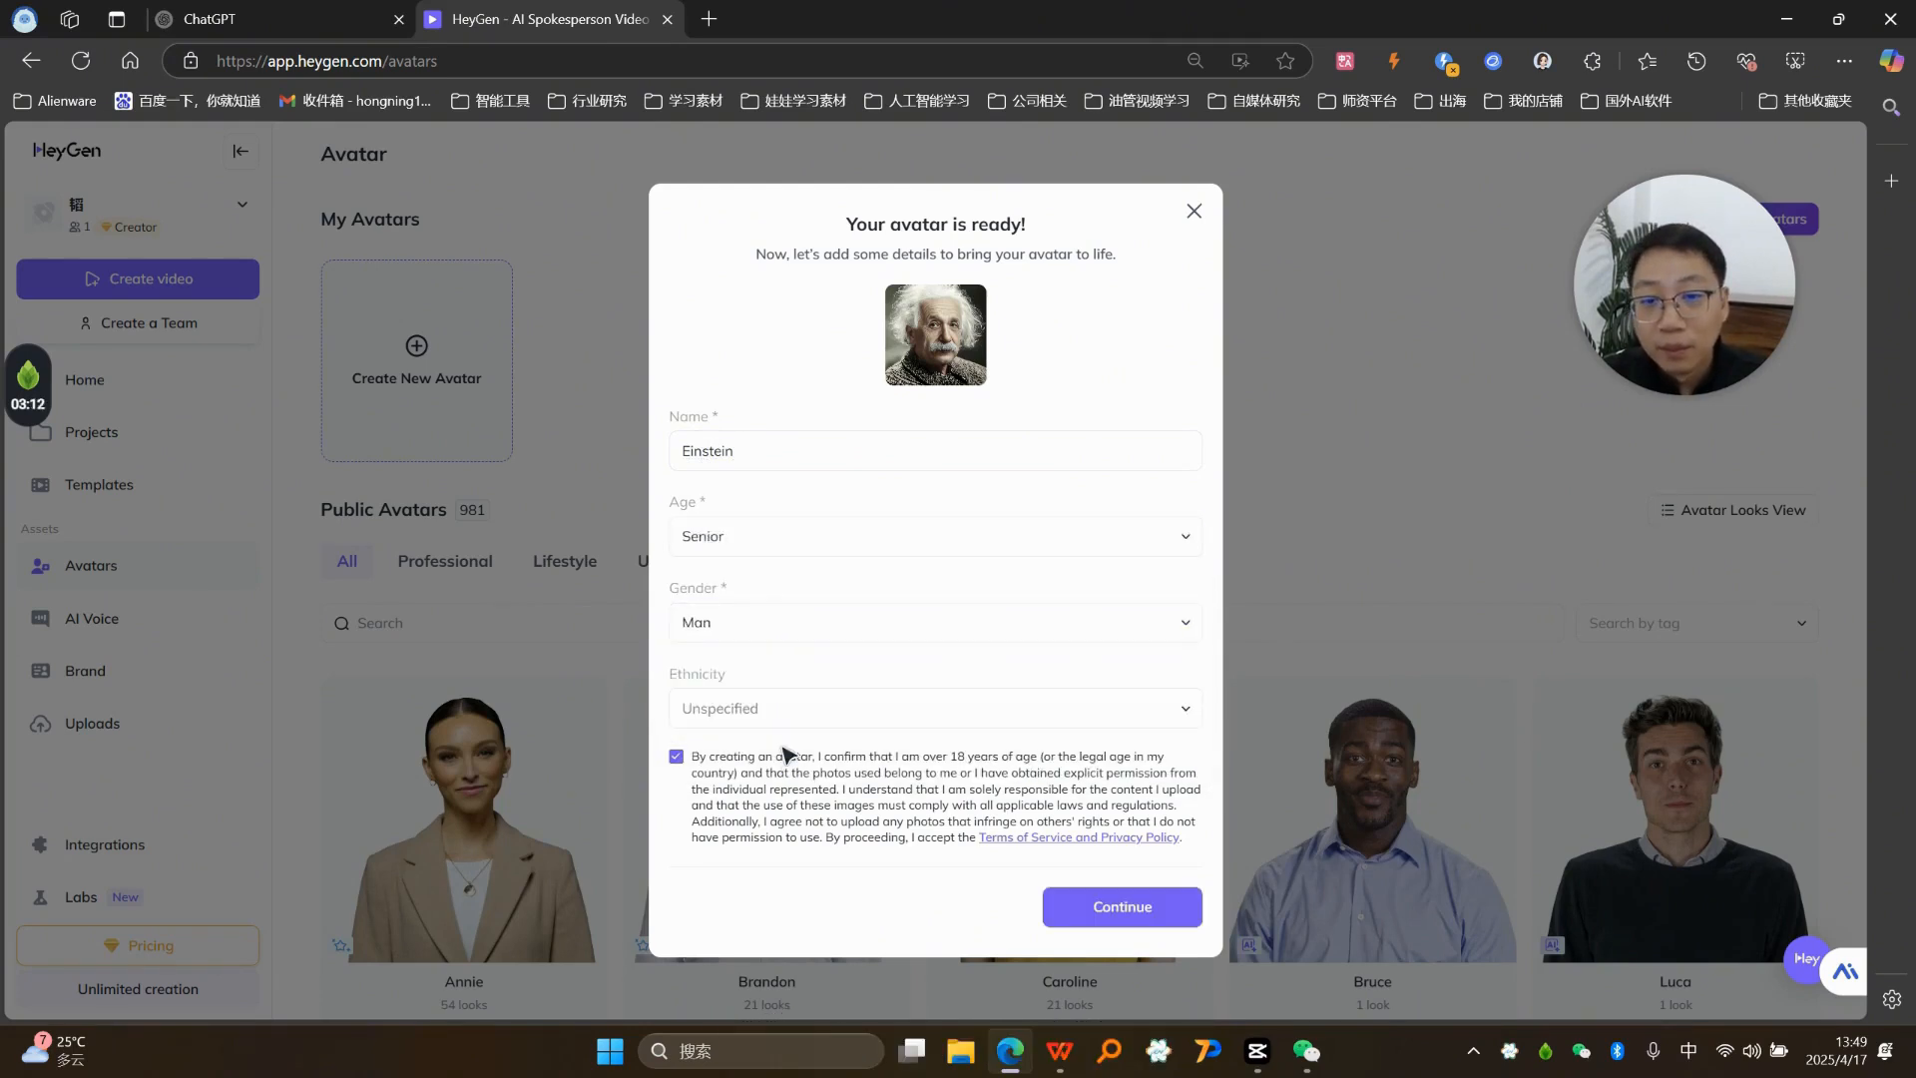
{"action": "left_click", "coordinate": [715, 716]}
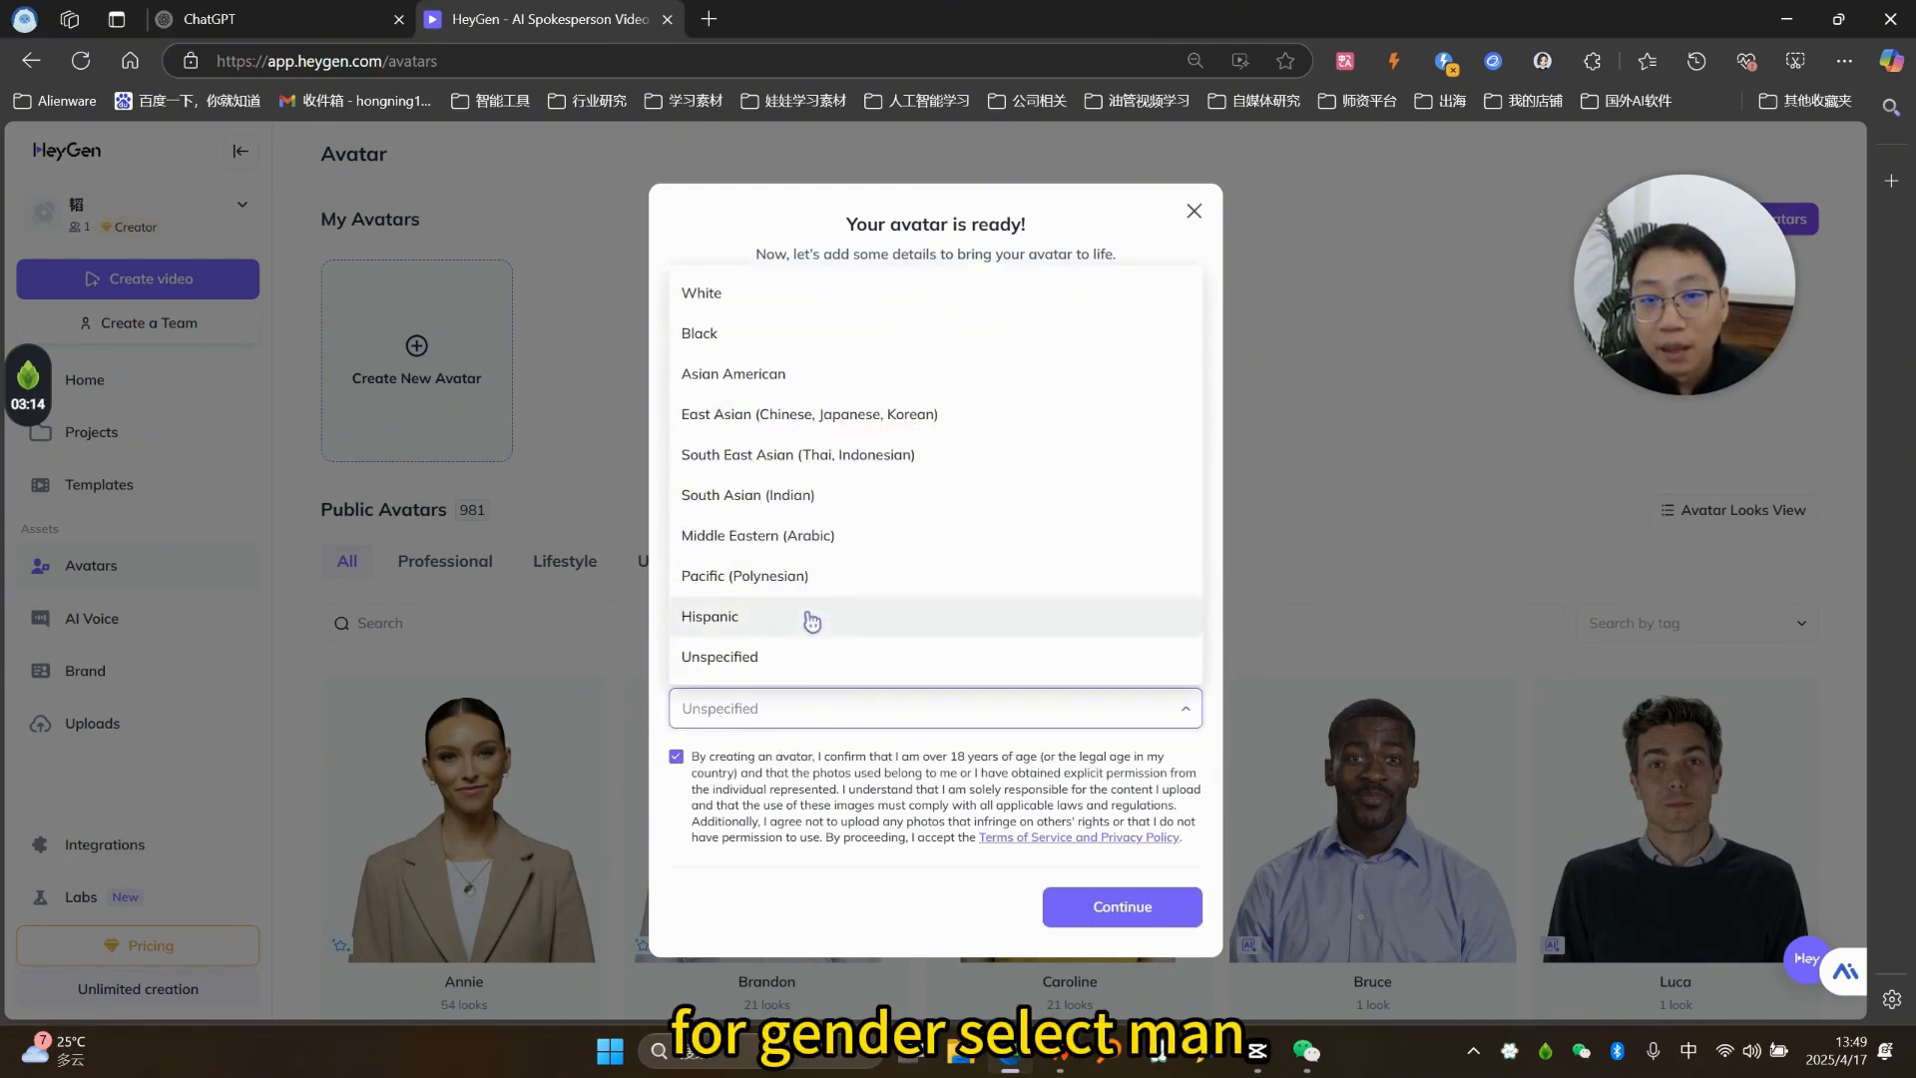
{"action": "left_click", "coordinate": [788, 297]}
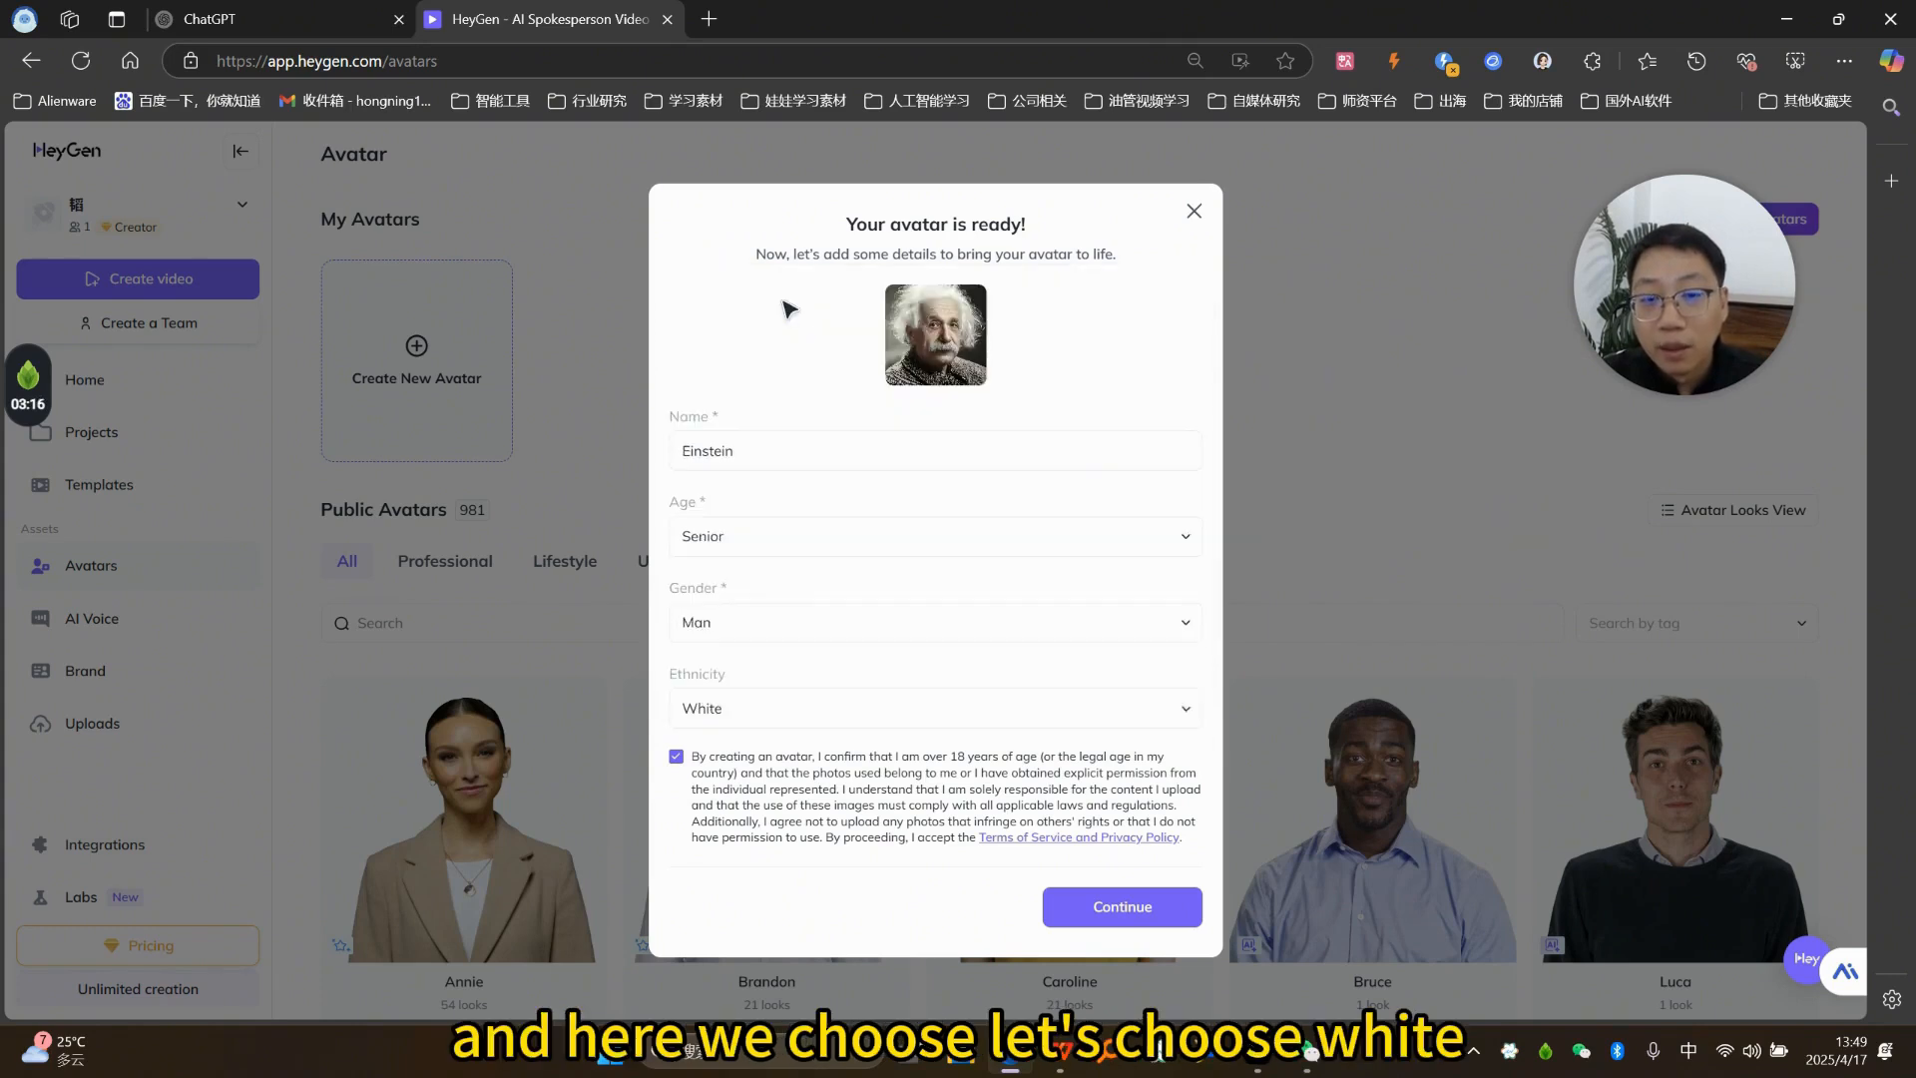
{"action": "left_click", "coordinate": [1102, 909]}
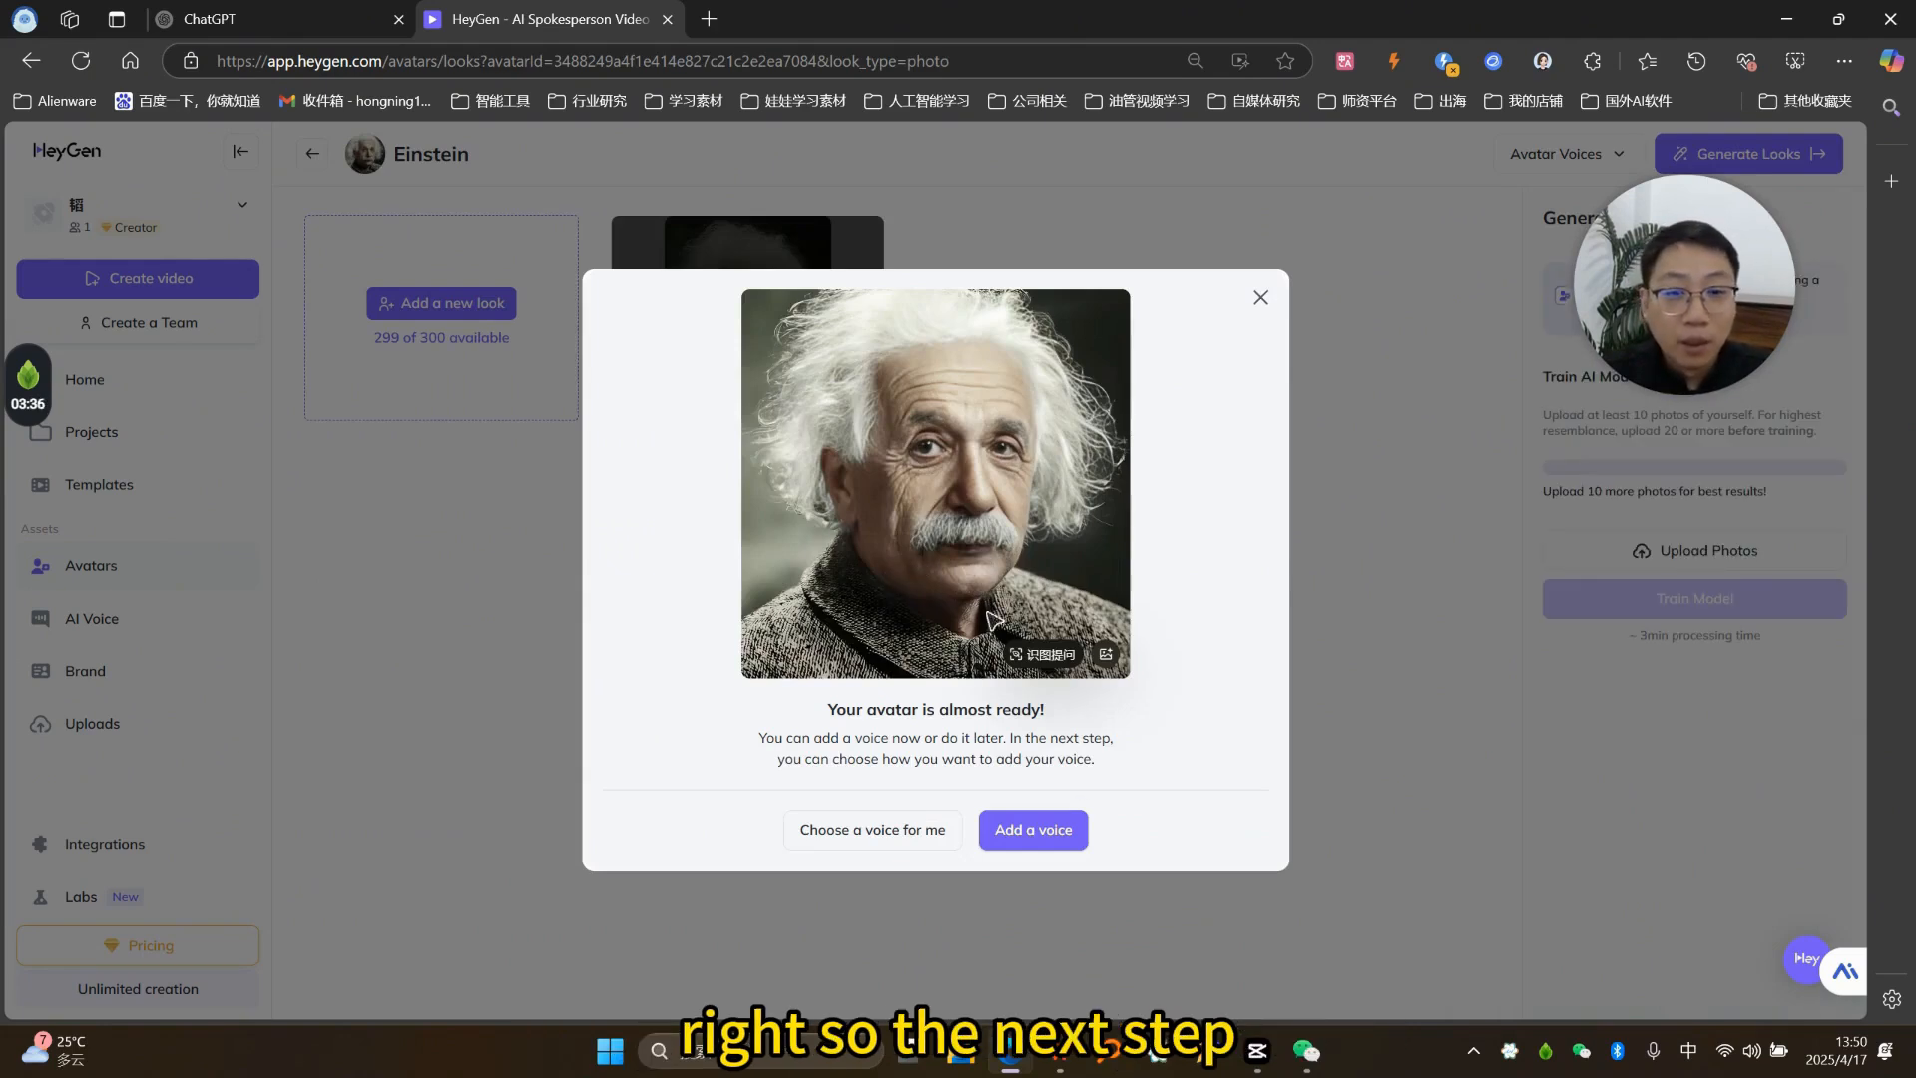
Step: Start adding a voice to the avatar, view the Voice Clone option, and preview Einstein - Voice 1 under Voice Design
{"action": "left_click", "coordinate": [1037, 840]}
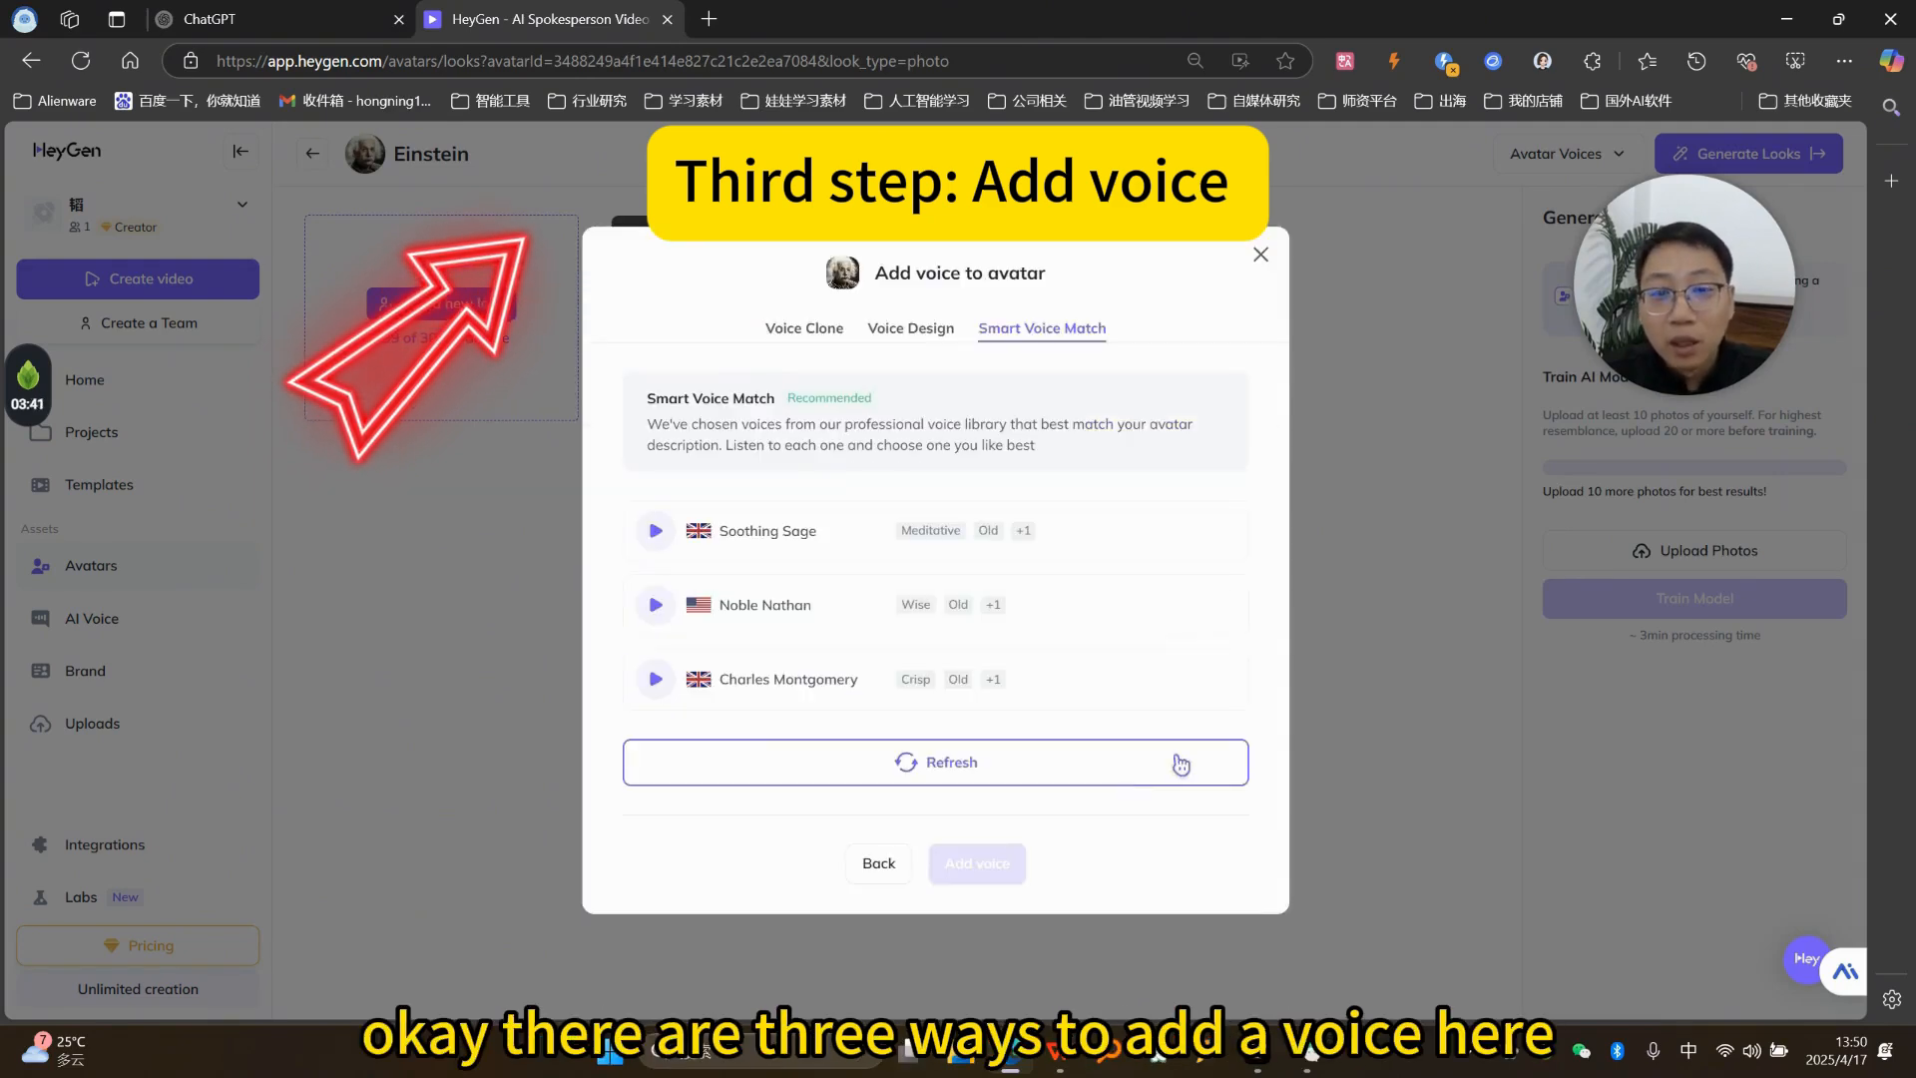
{"action": "left_click", "coordinate": [796, 330]}
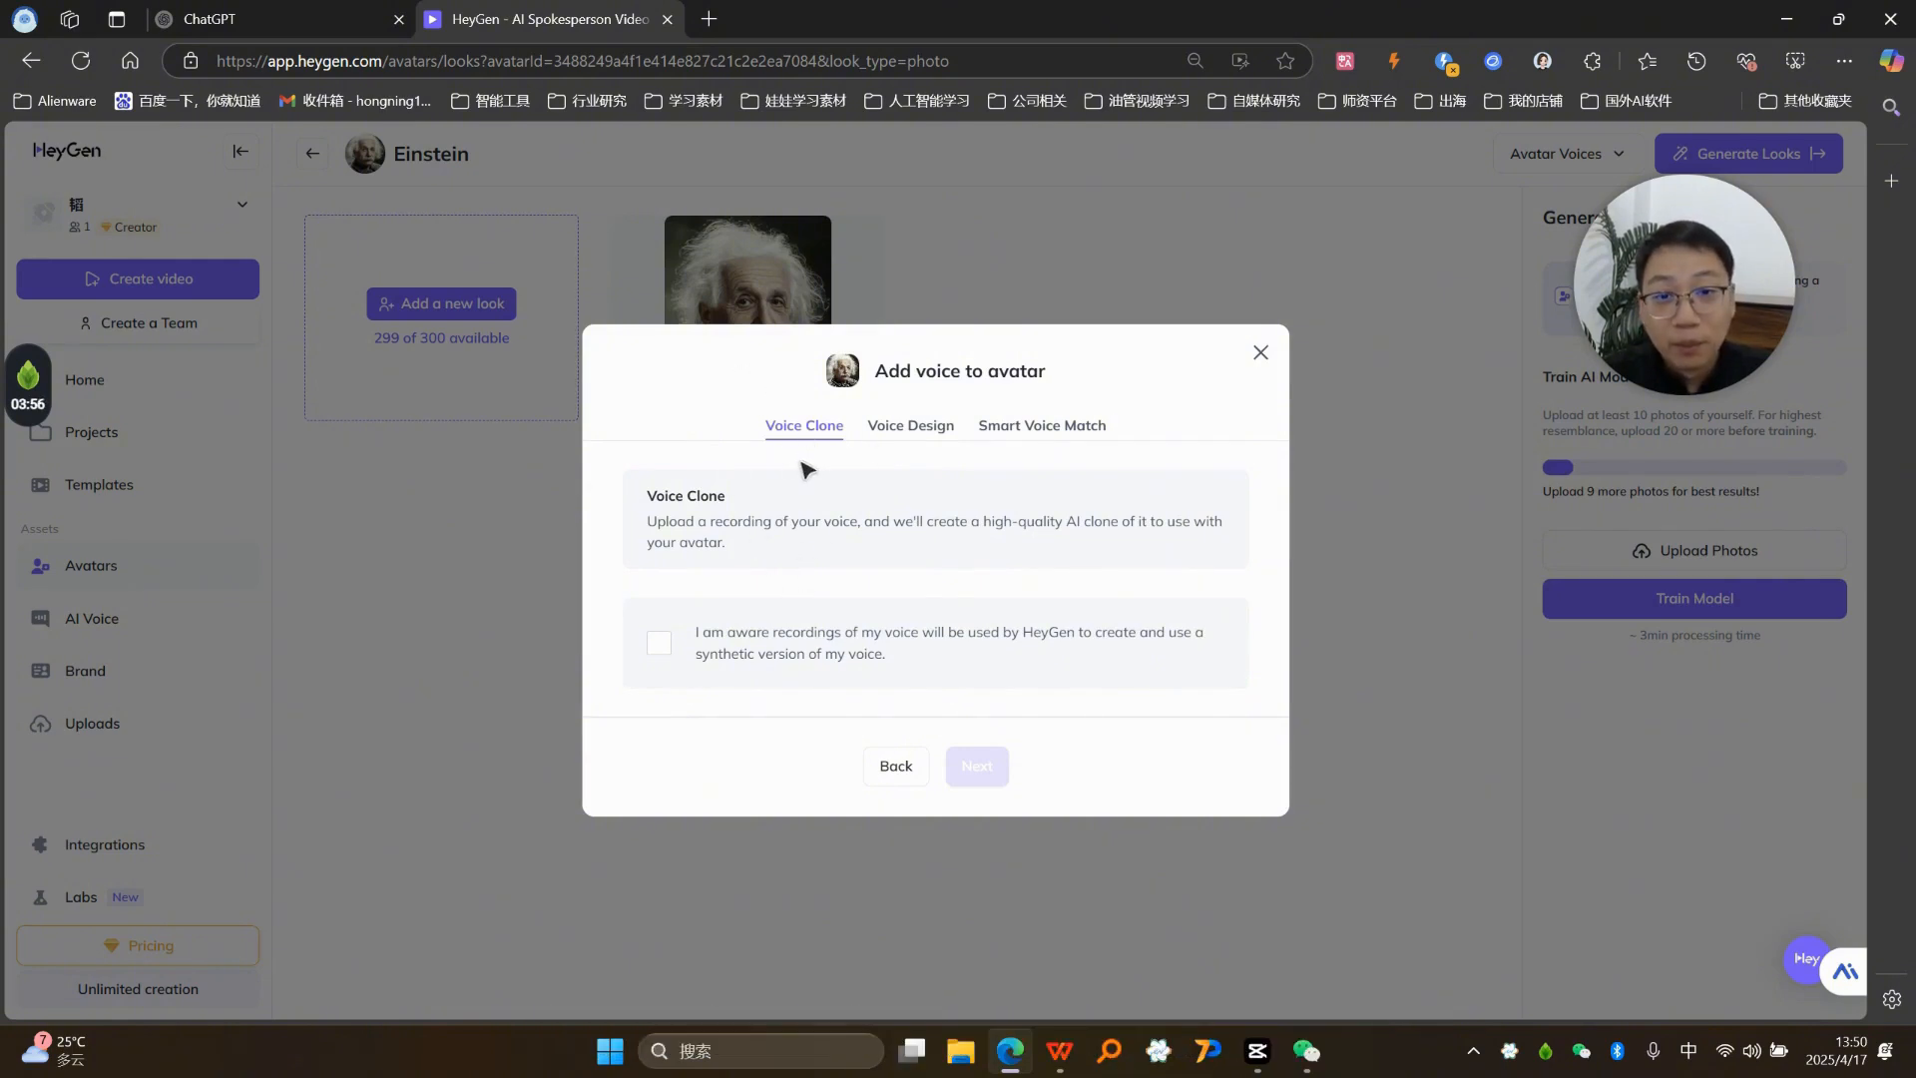
{"action": "left_click", "coordinate": [909, 429]}
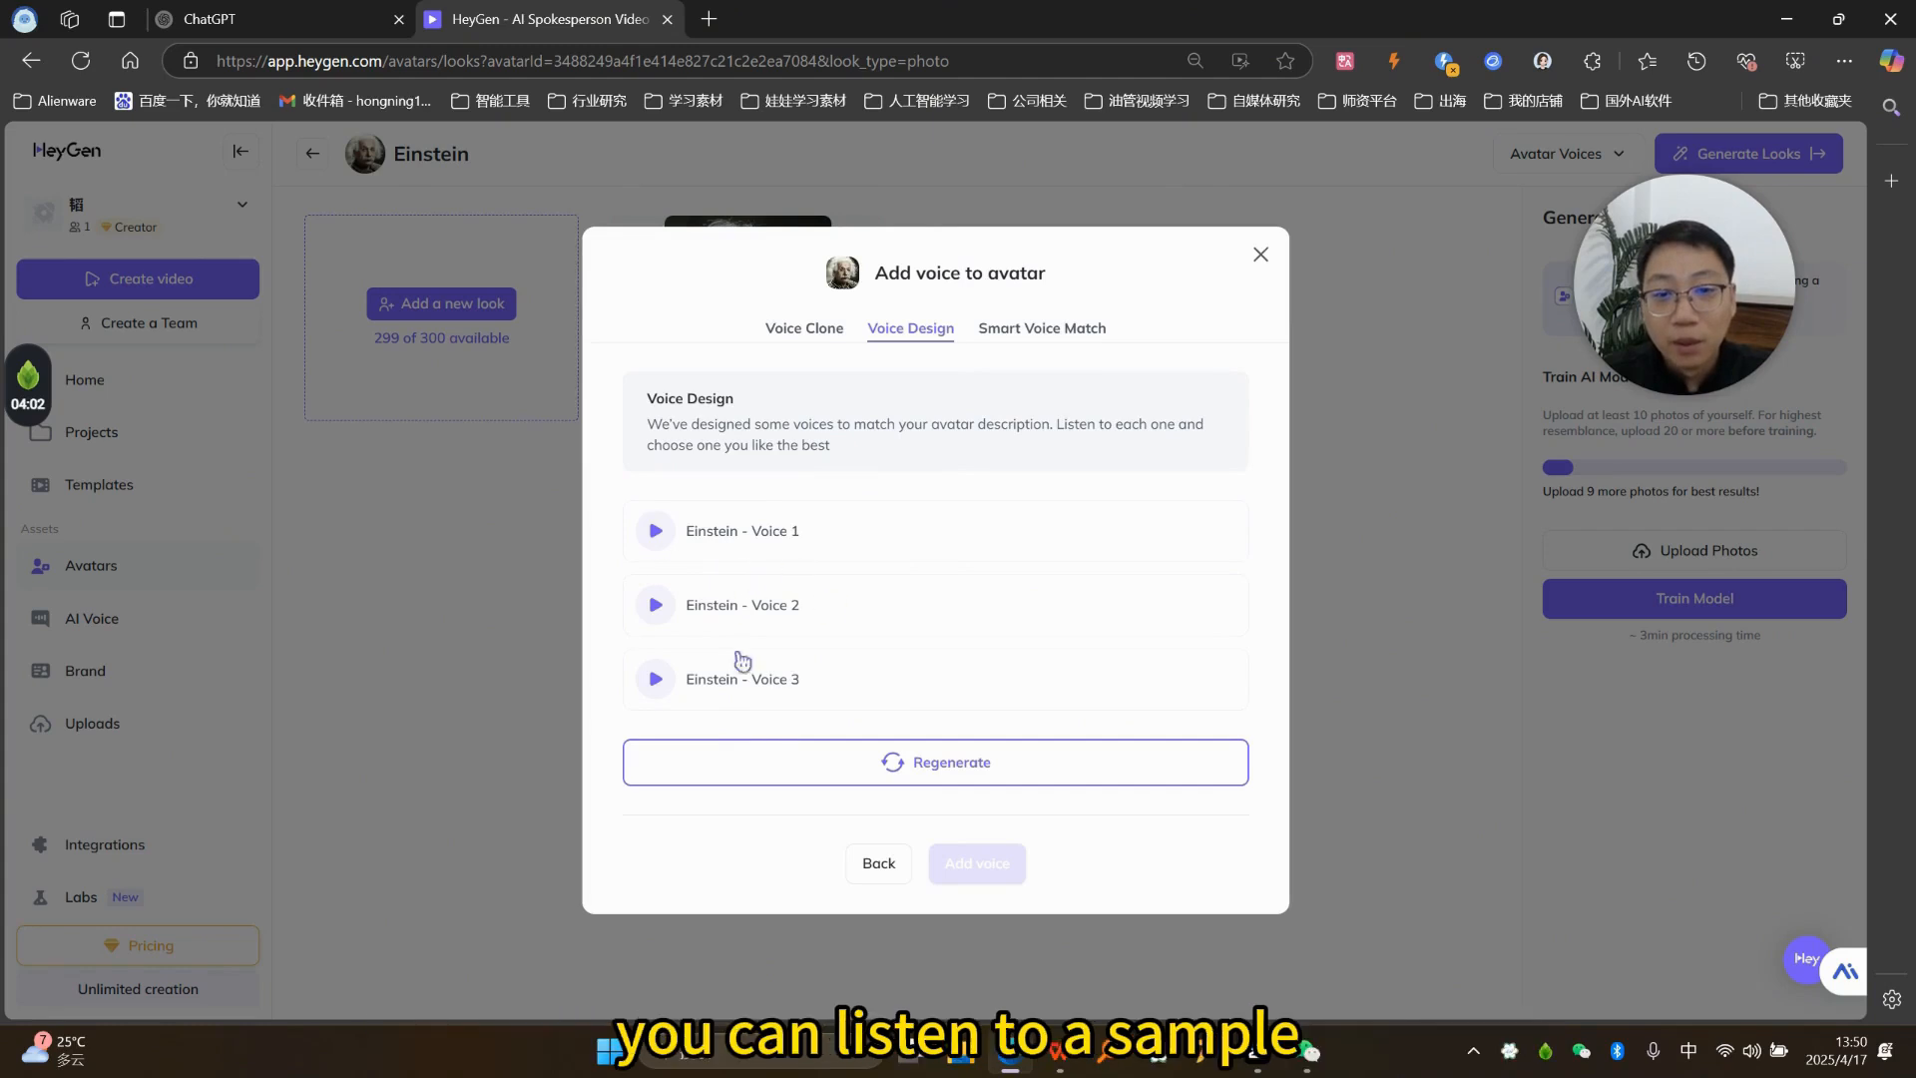
{"action": "left_click", "coordinate": [654, 531]}
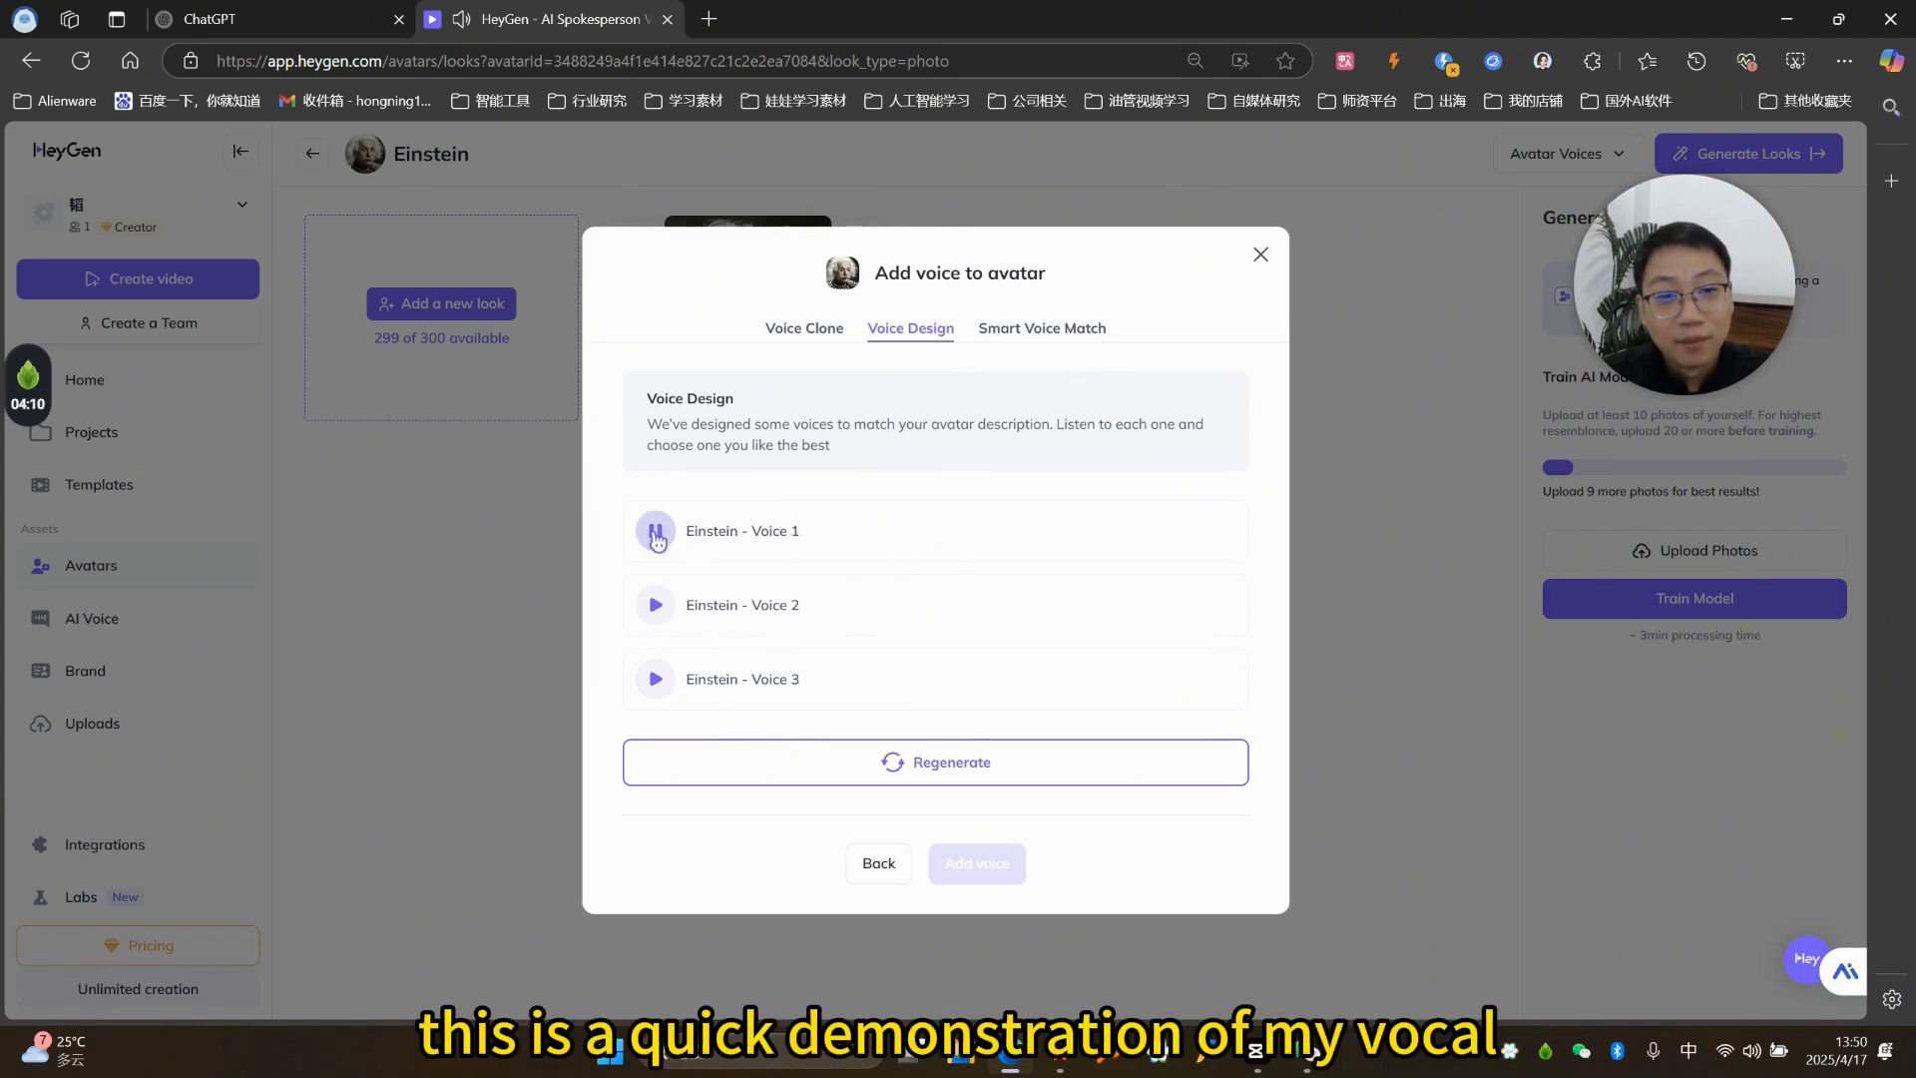
{"action": "left_click", "coordinate": [657, 539]}
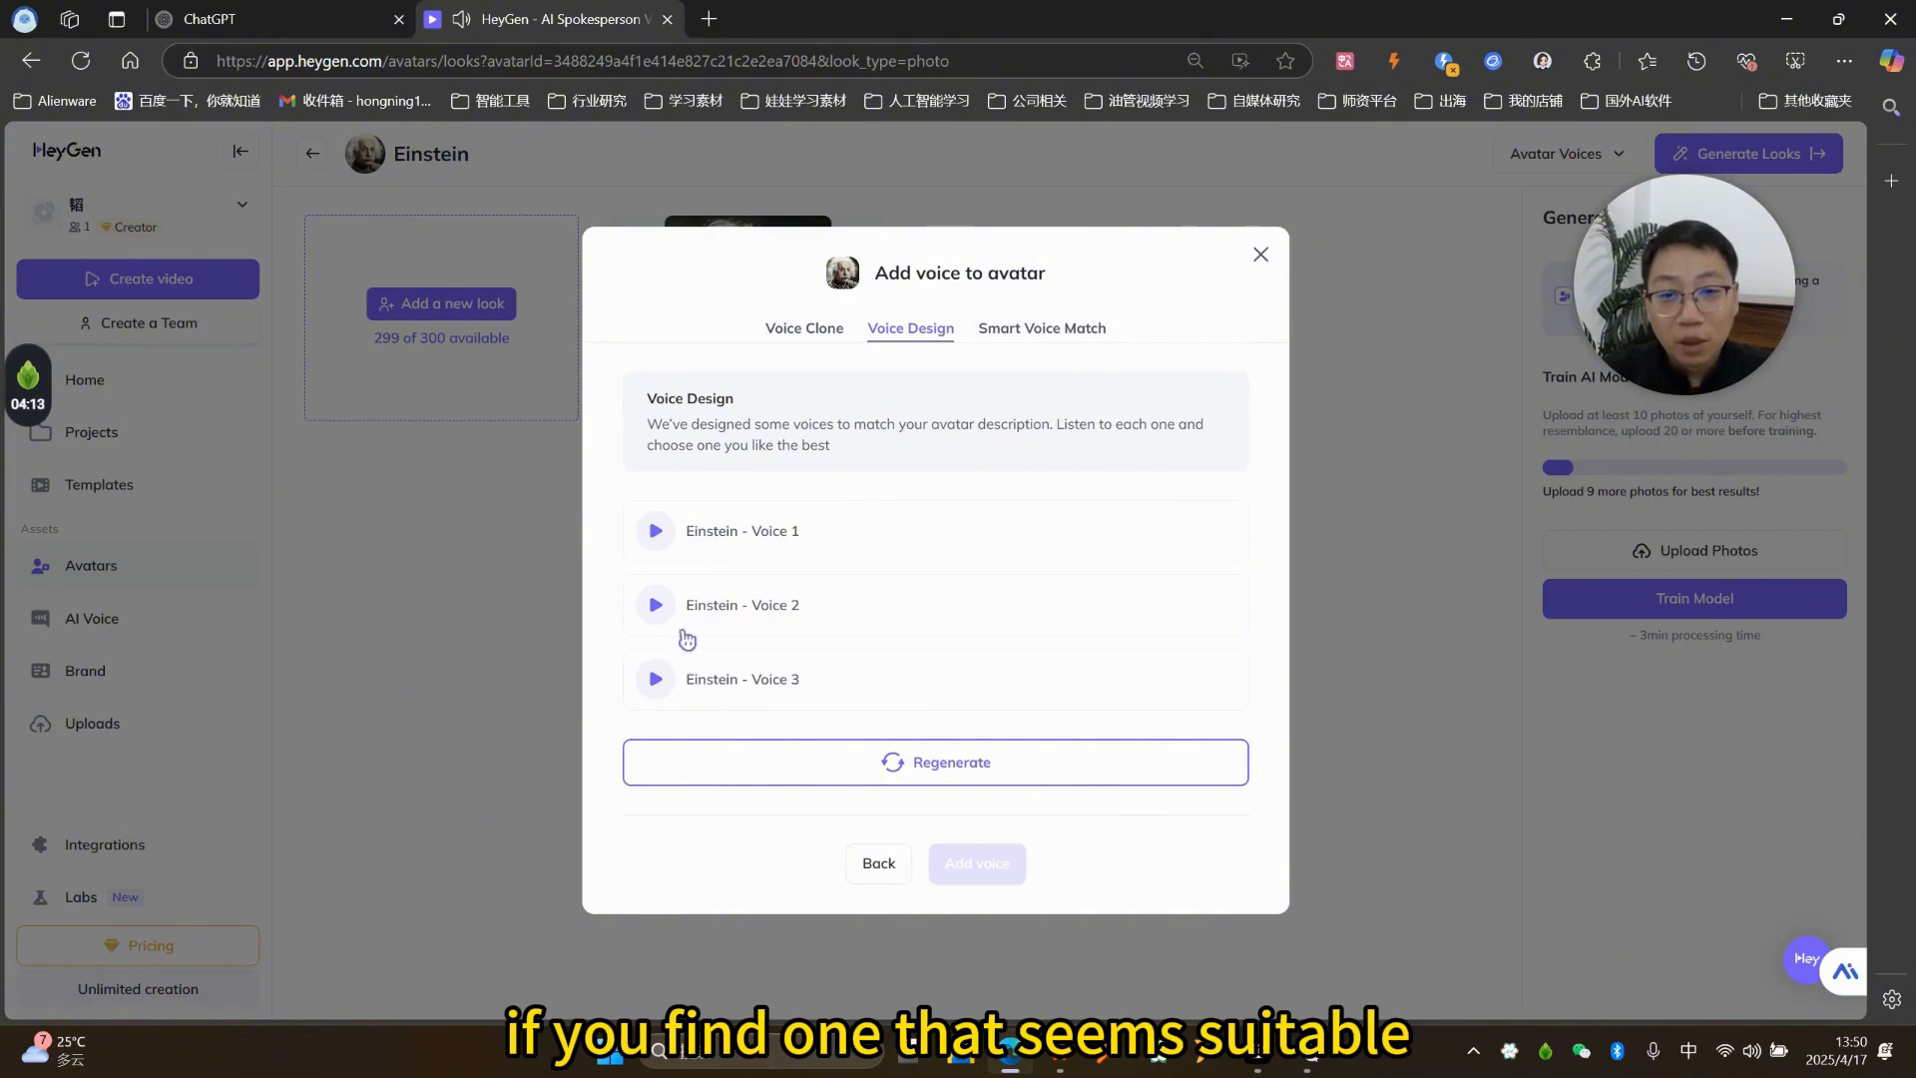
Step: Regenerate the Voice Design suggestions and preview the Noble Nathan voice under Smart Voice Match
{"action": "left_click", "coordinate": [958, 613]}
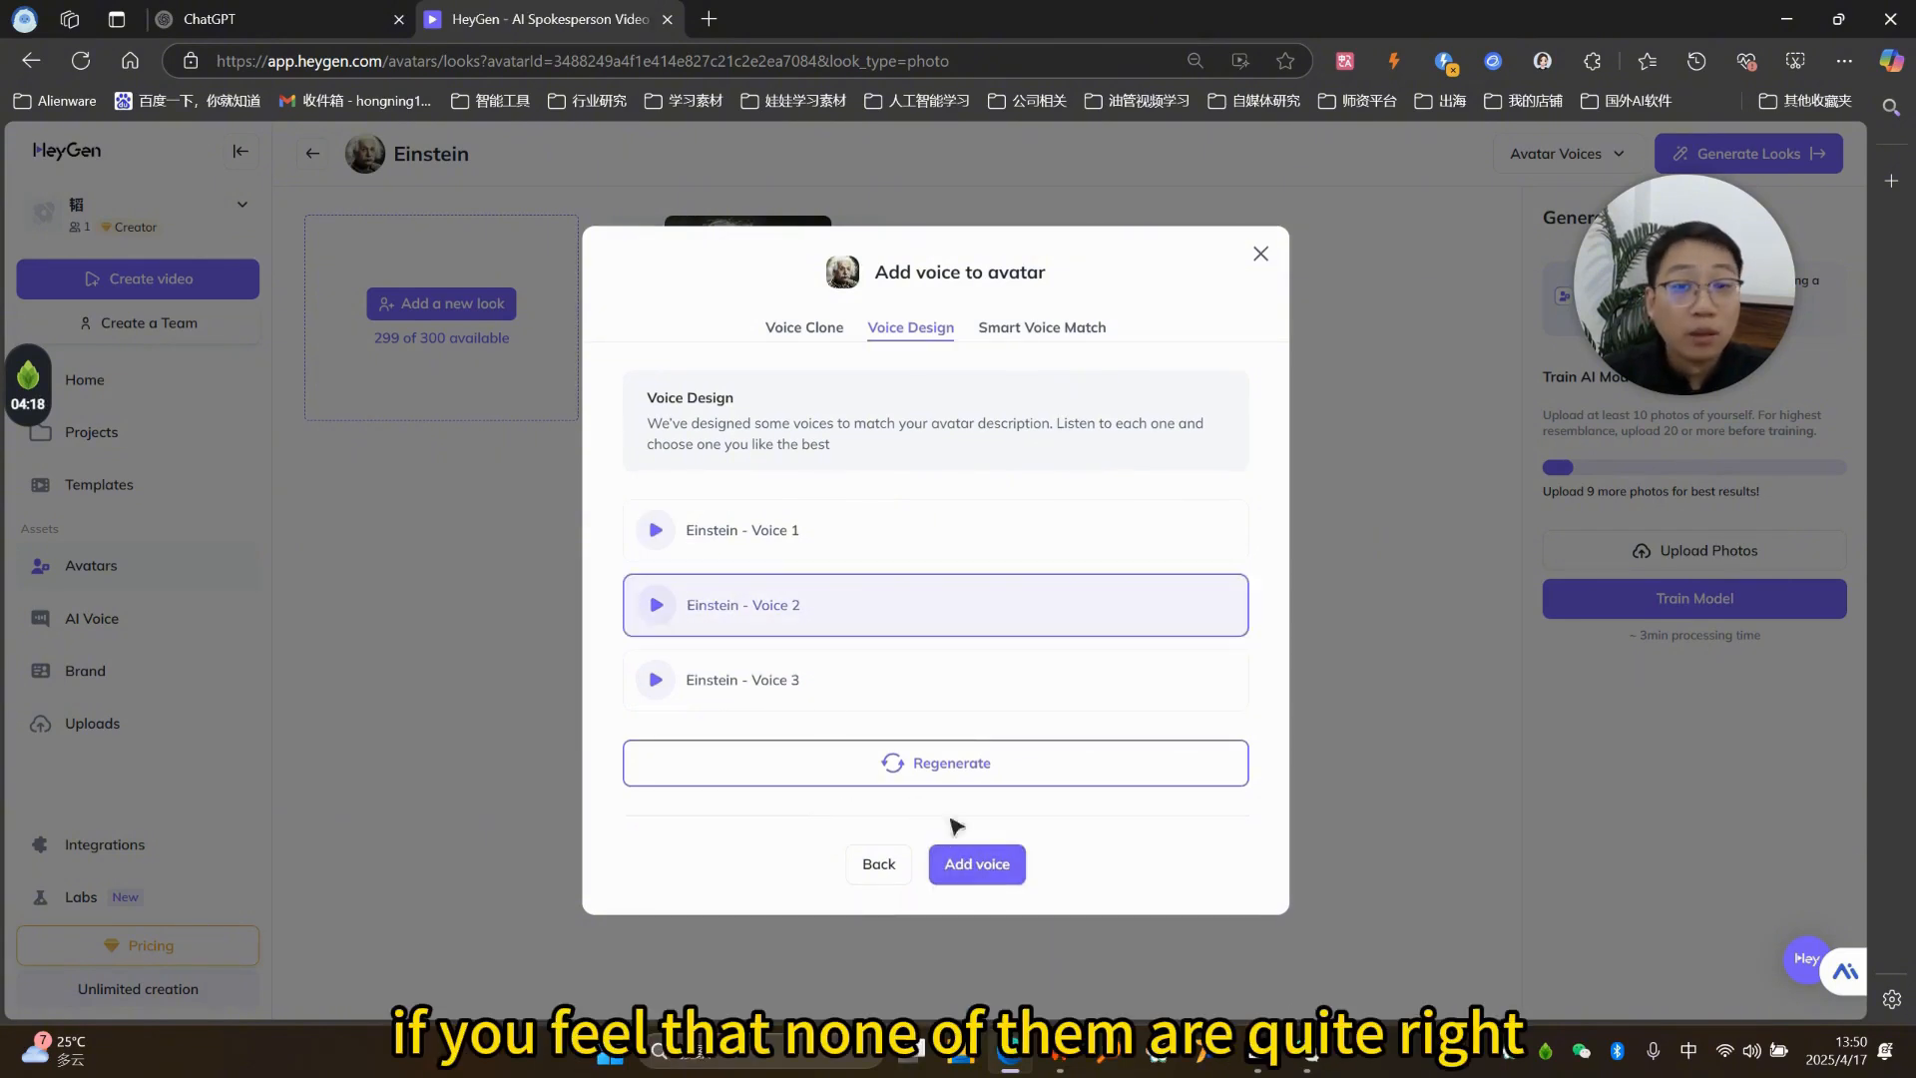
{"action": "left_click", "coordinate": [949, 783]}
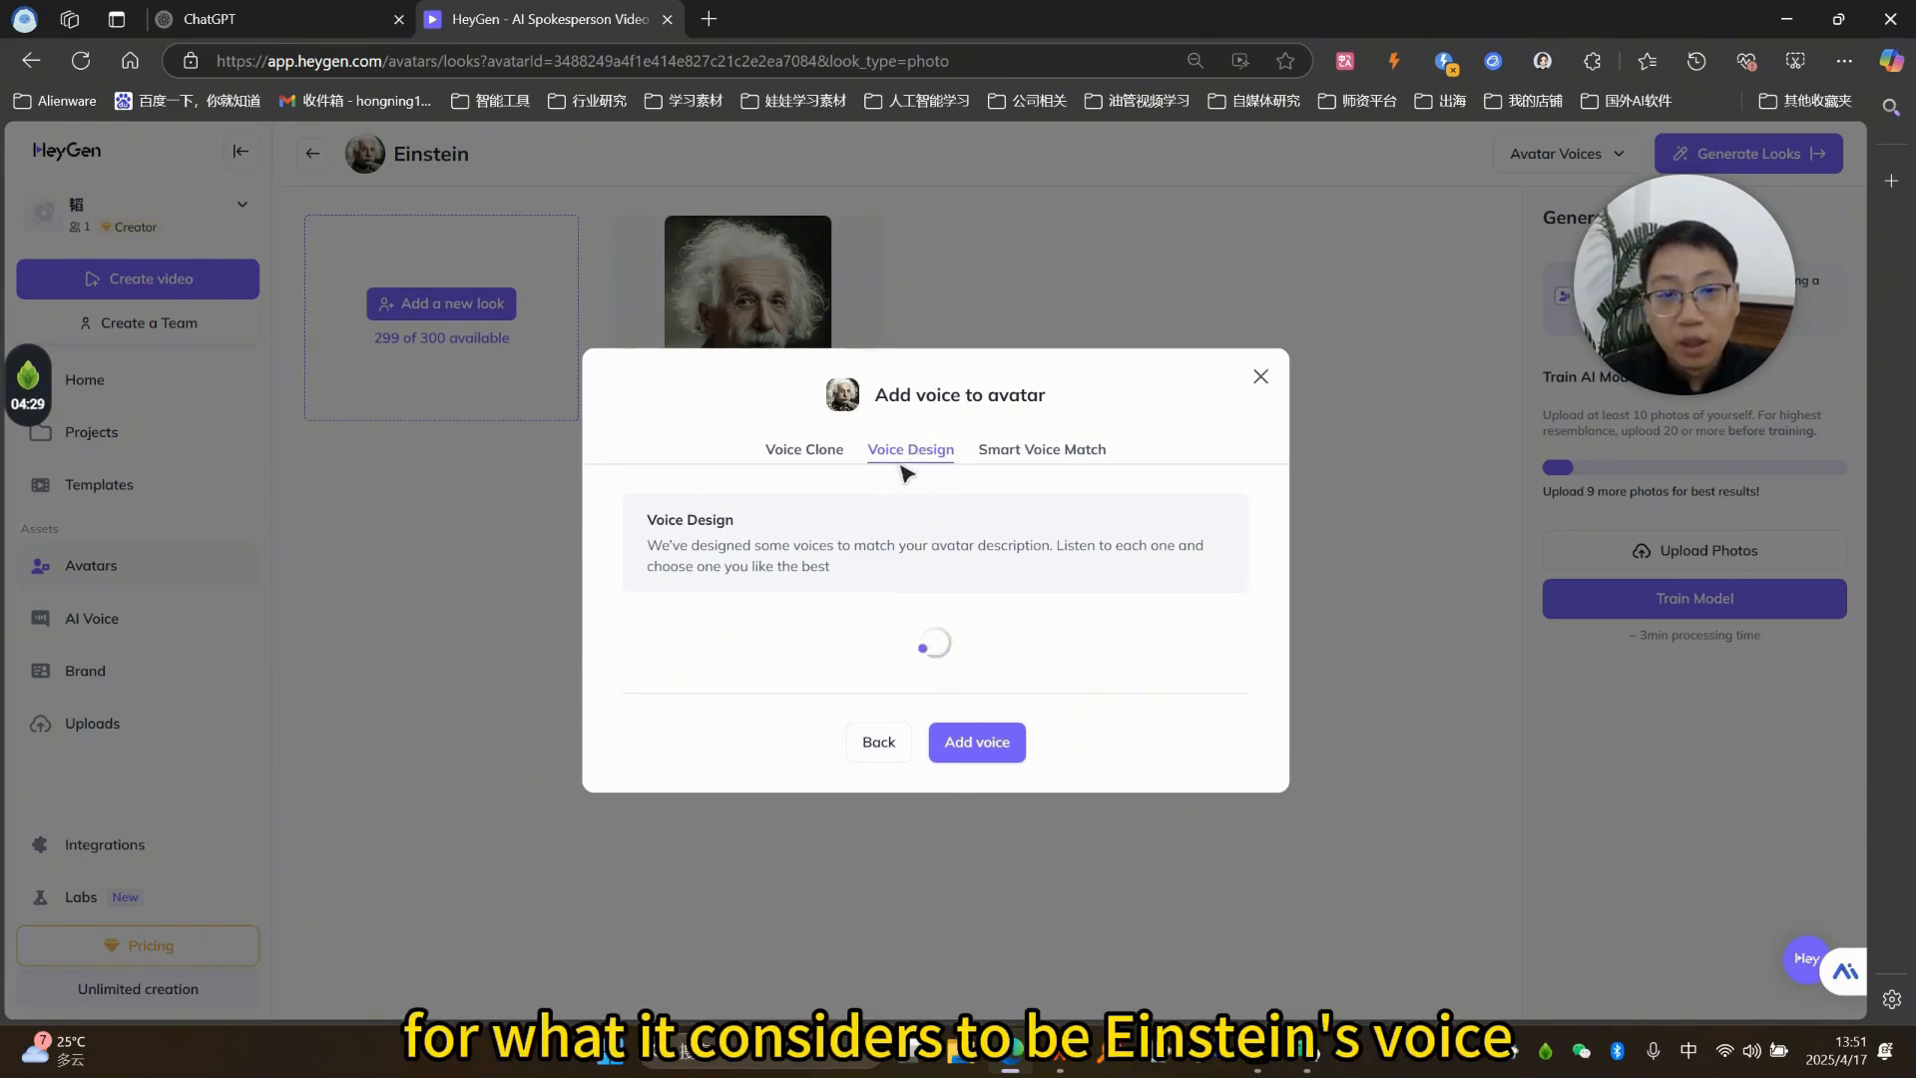
{"action": "left_click", "coordinate": [999, 343]}
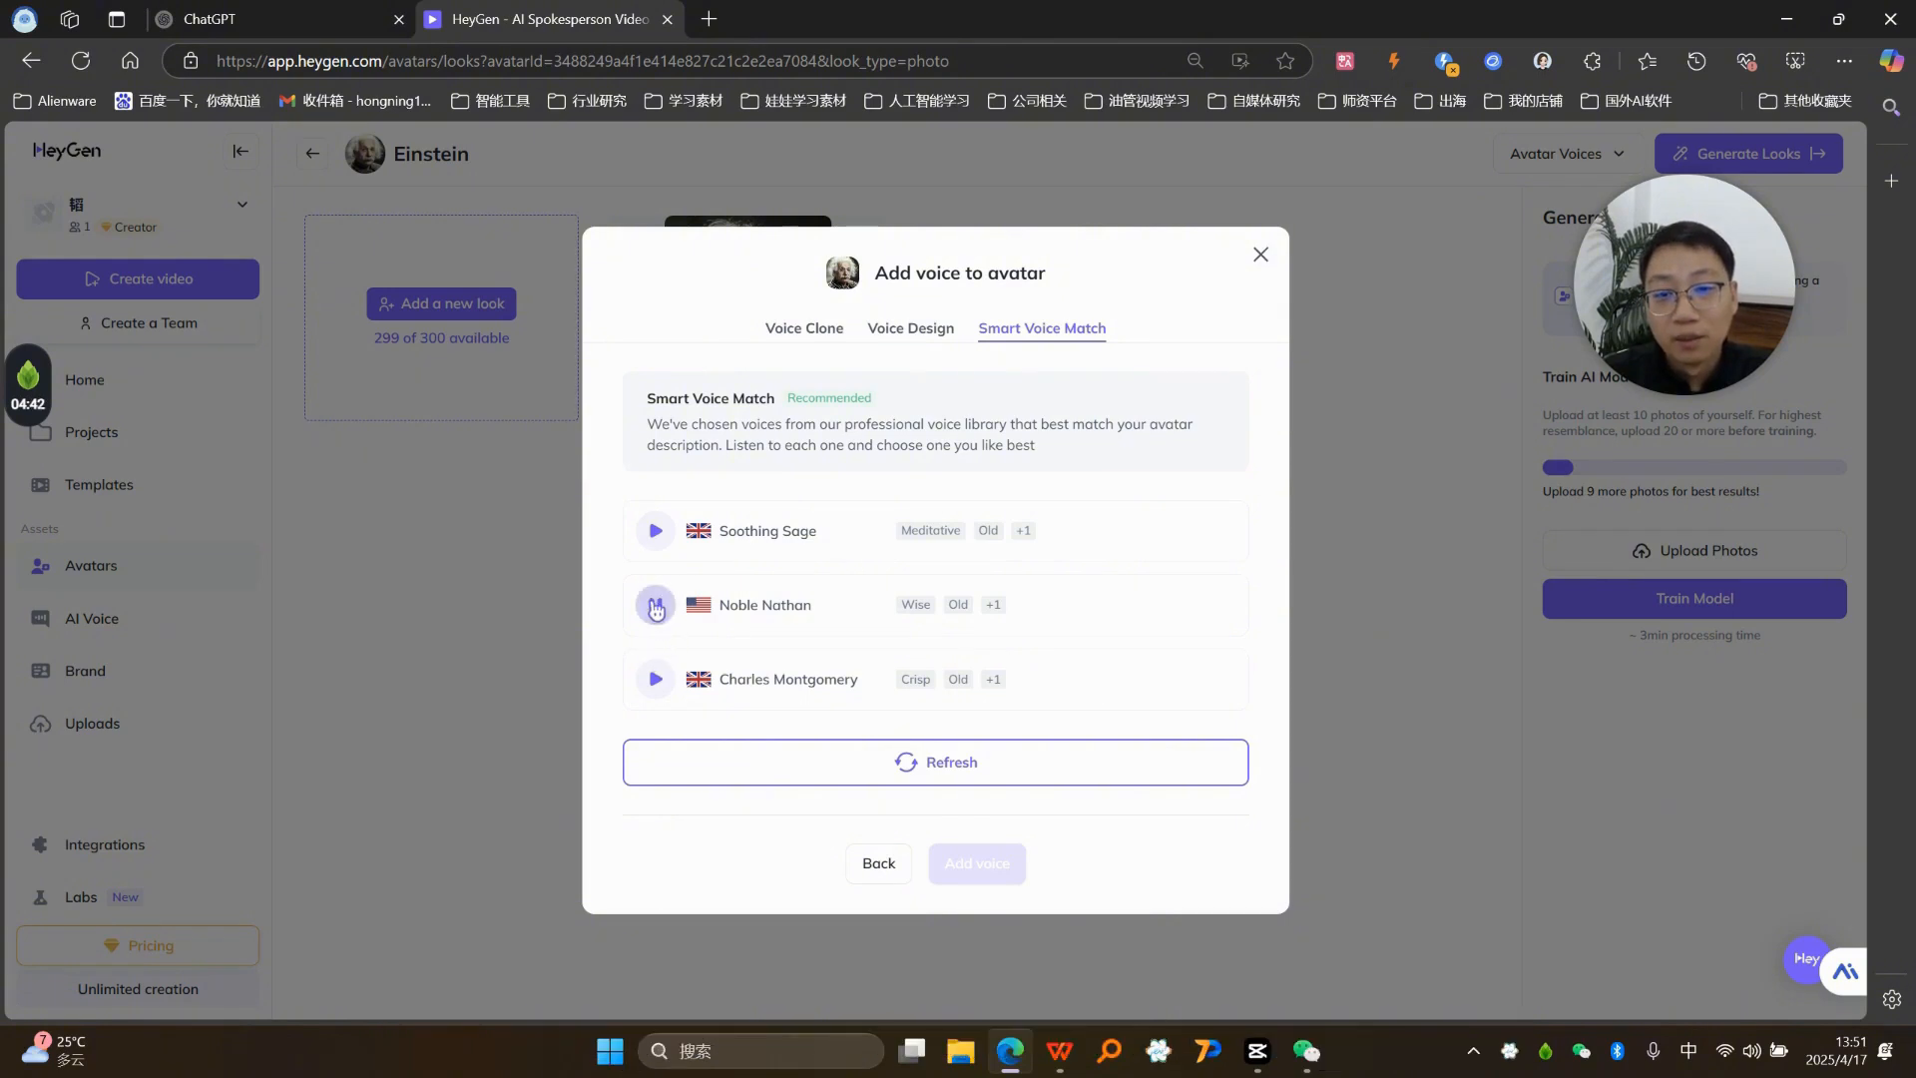
{"action": "left_click", "coordinate": [655, 606]}
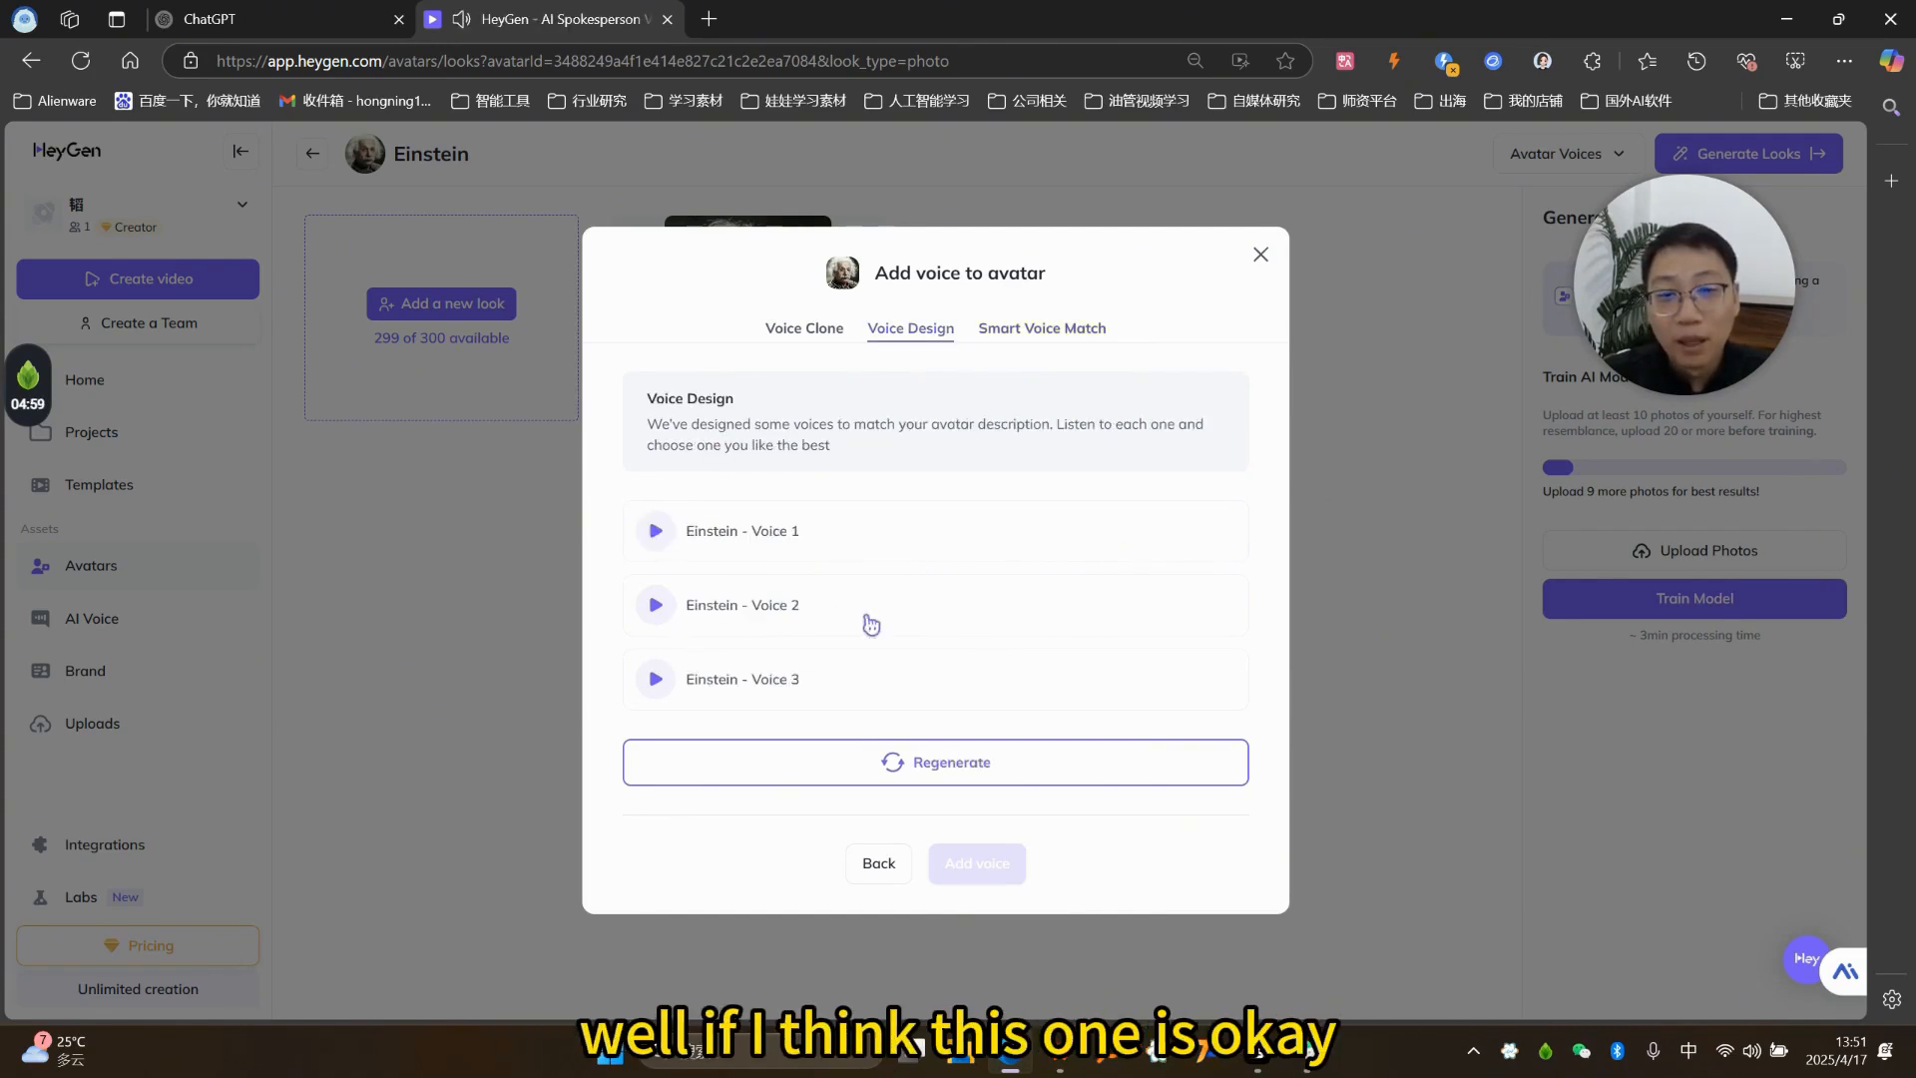
Step: Choose Einstein - Voice 2 from the Voice Design suggestions and add it to the avatar
{"action": "left_click", "coordinate": [930, 632]}
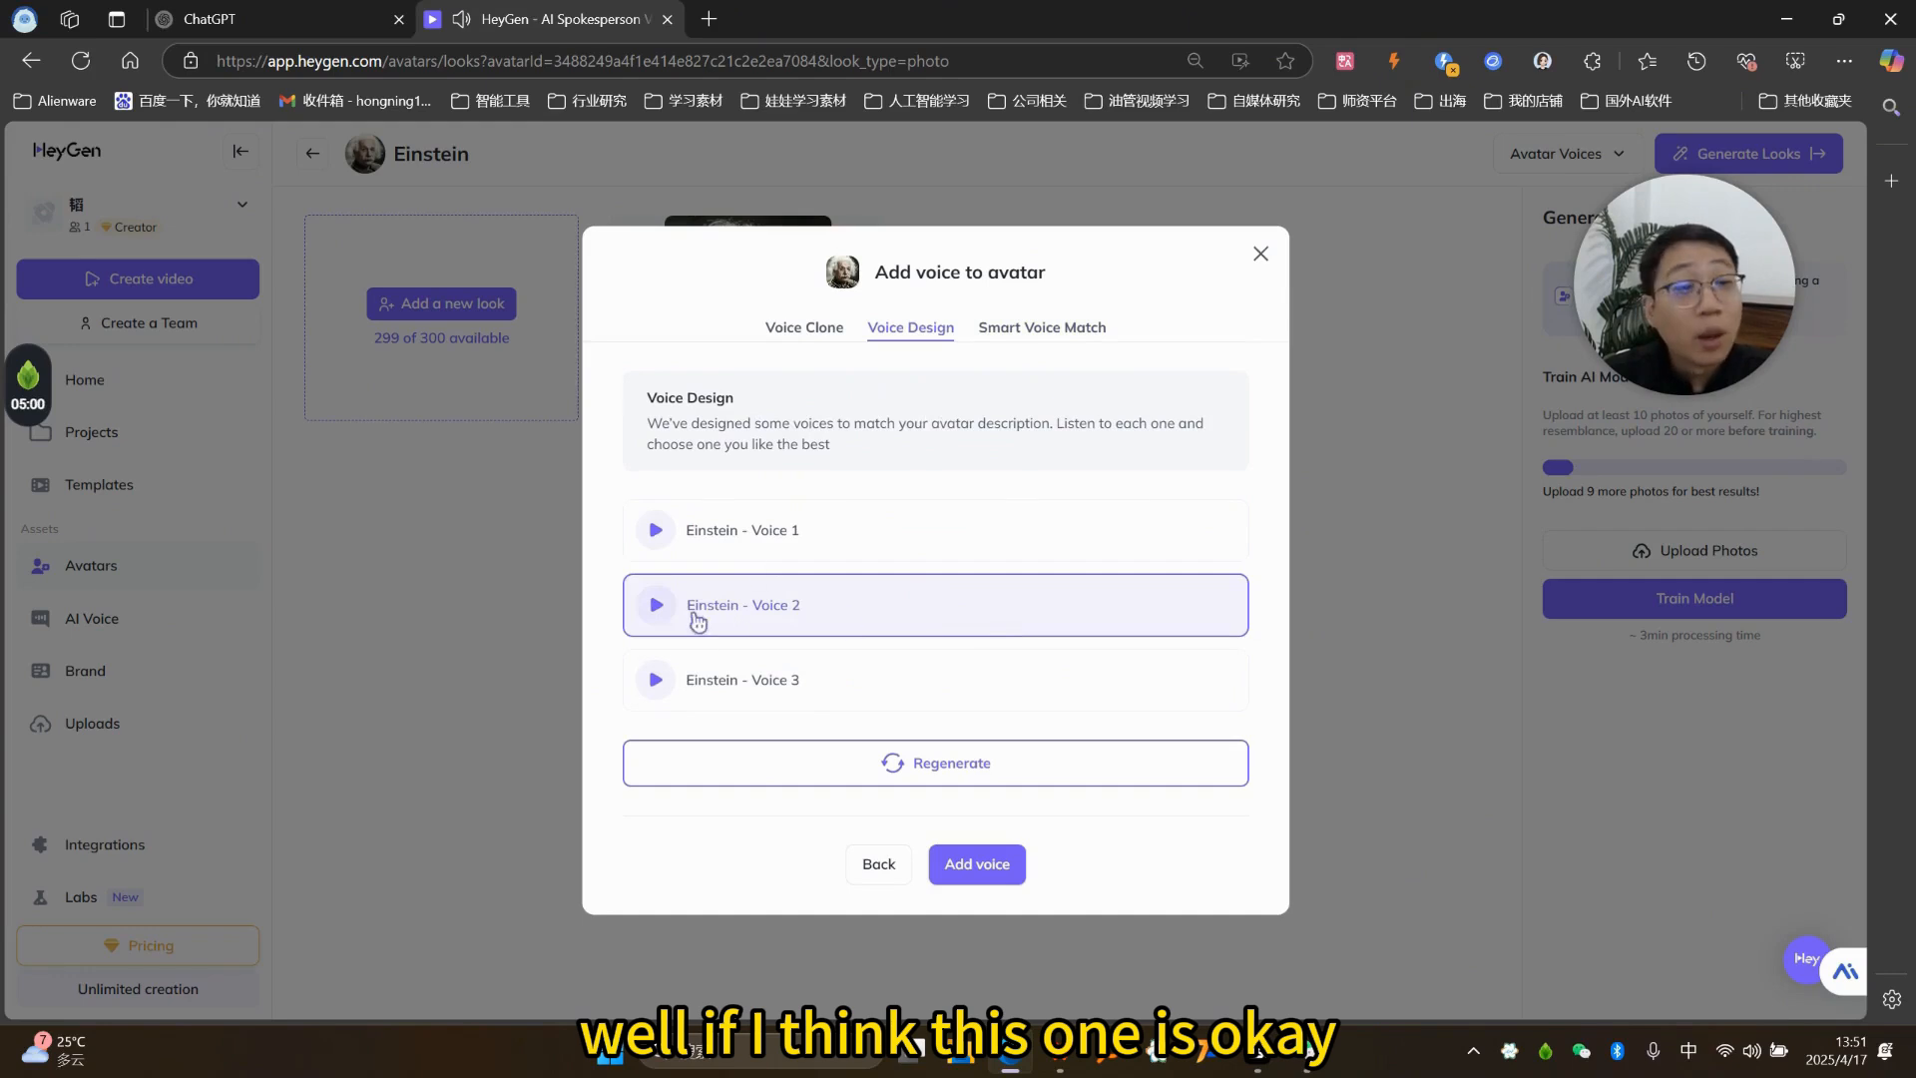
{"action": "left_click", "coordinate": [977, 864]}
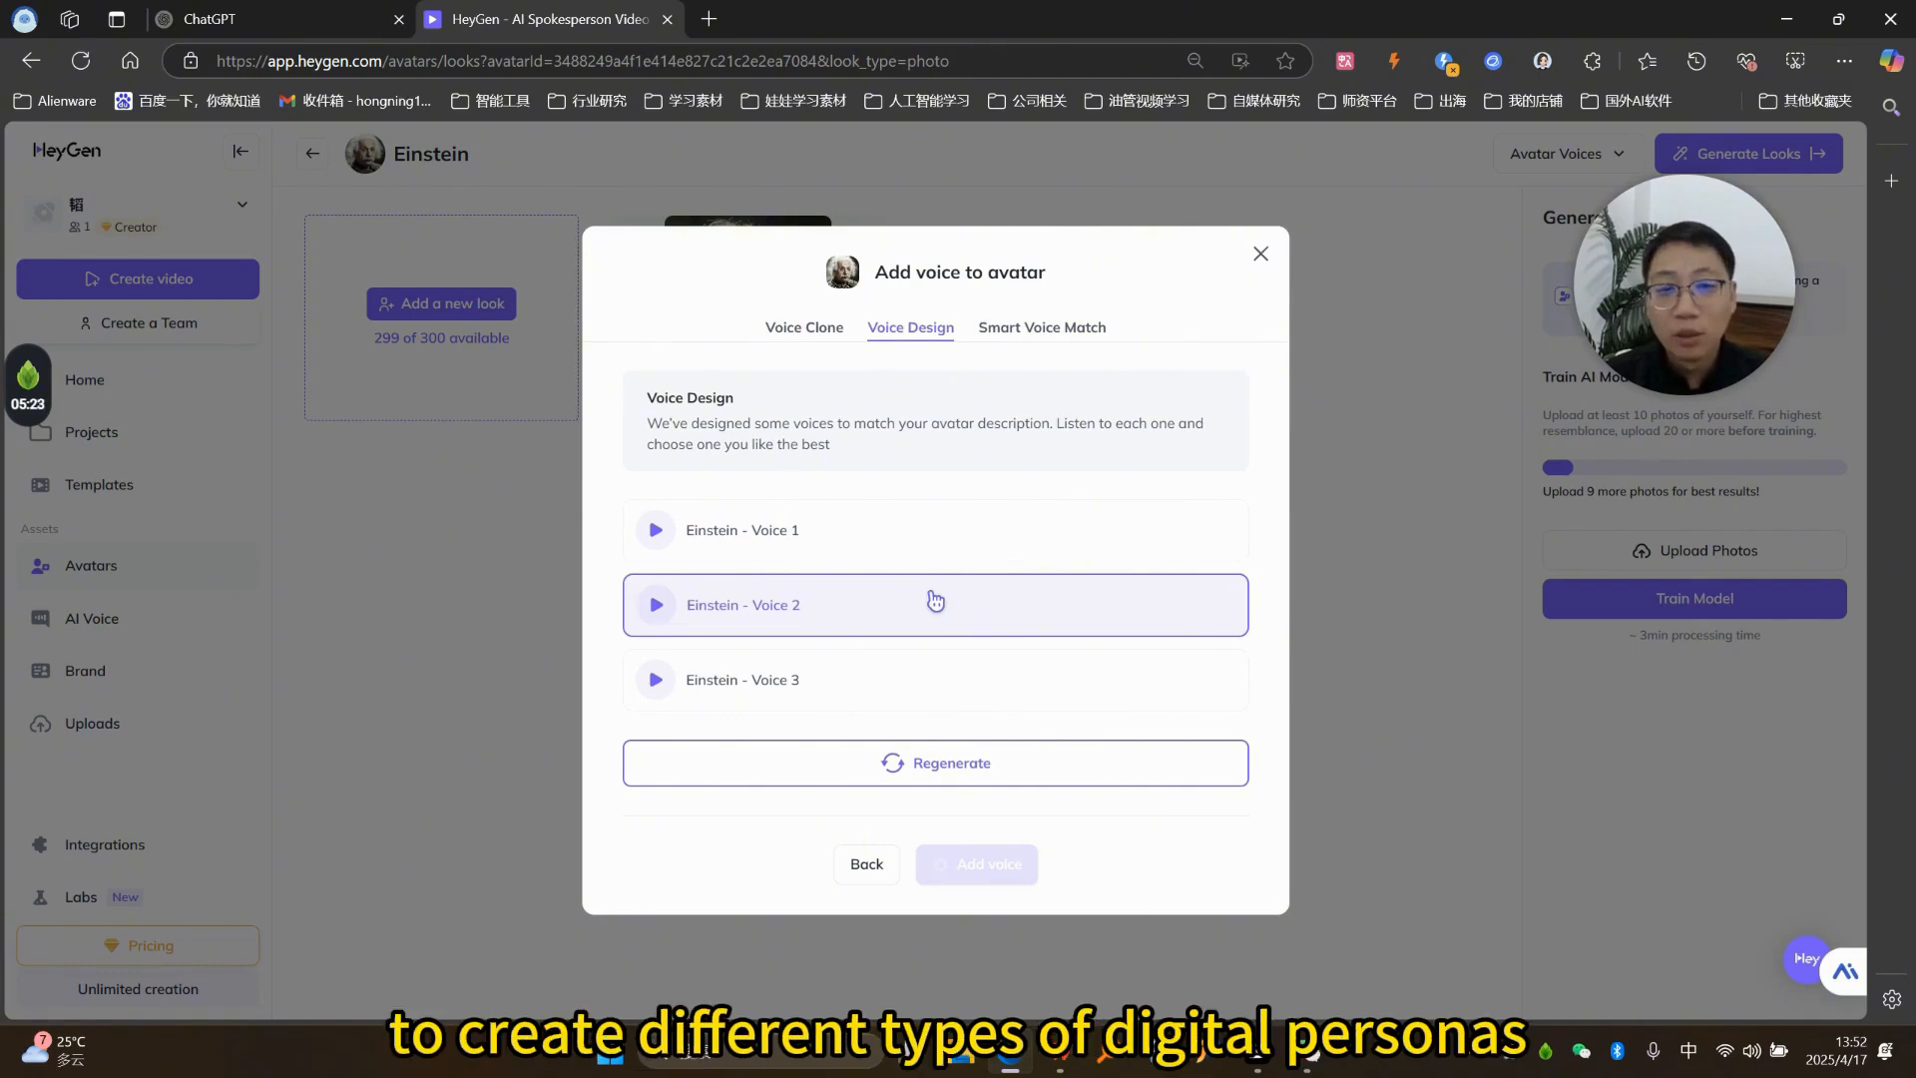
{"action": "key", "text": "Escape"}
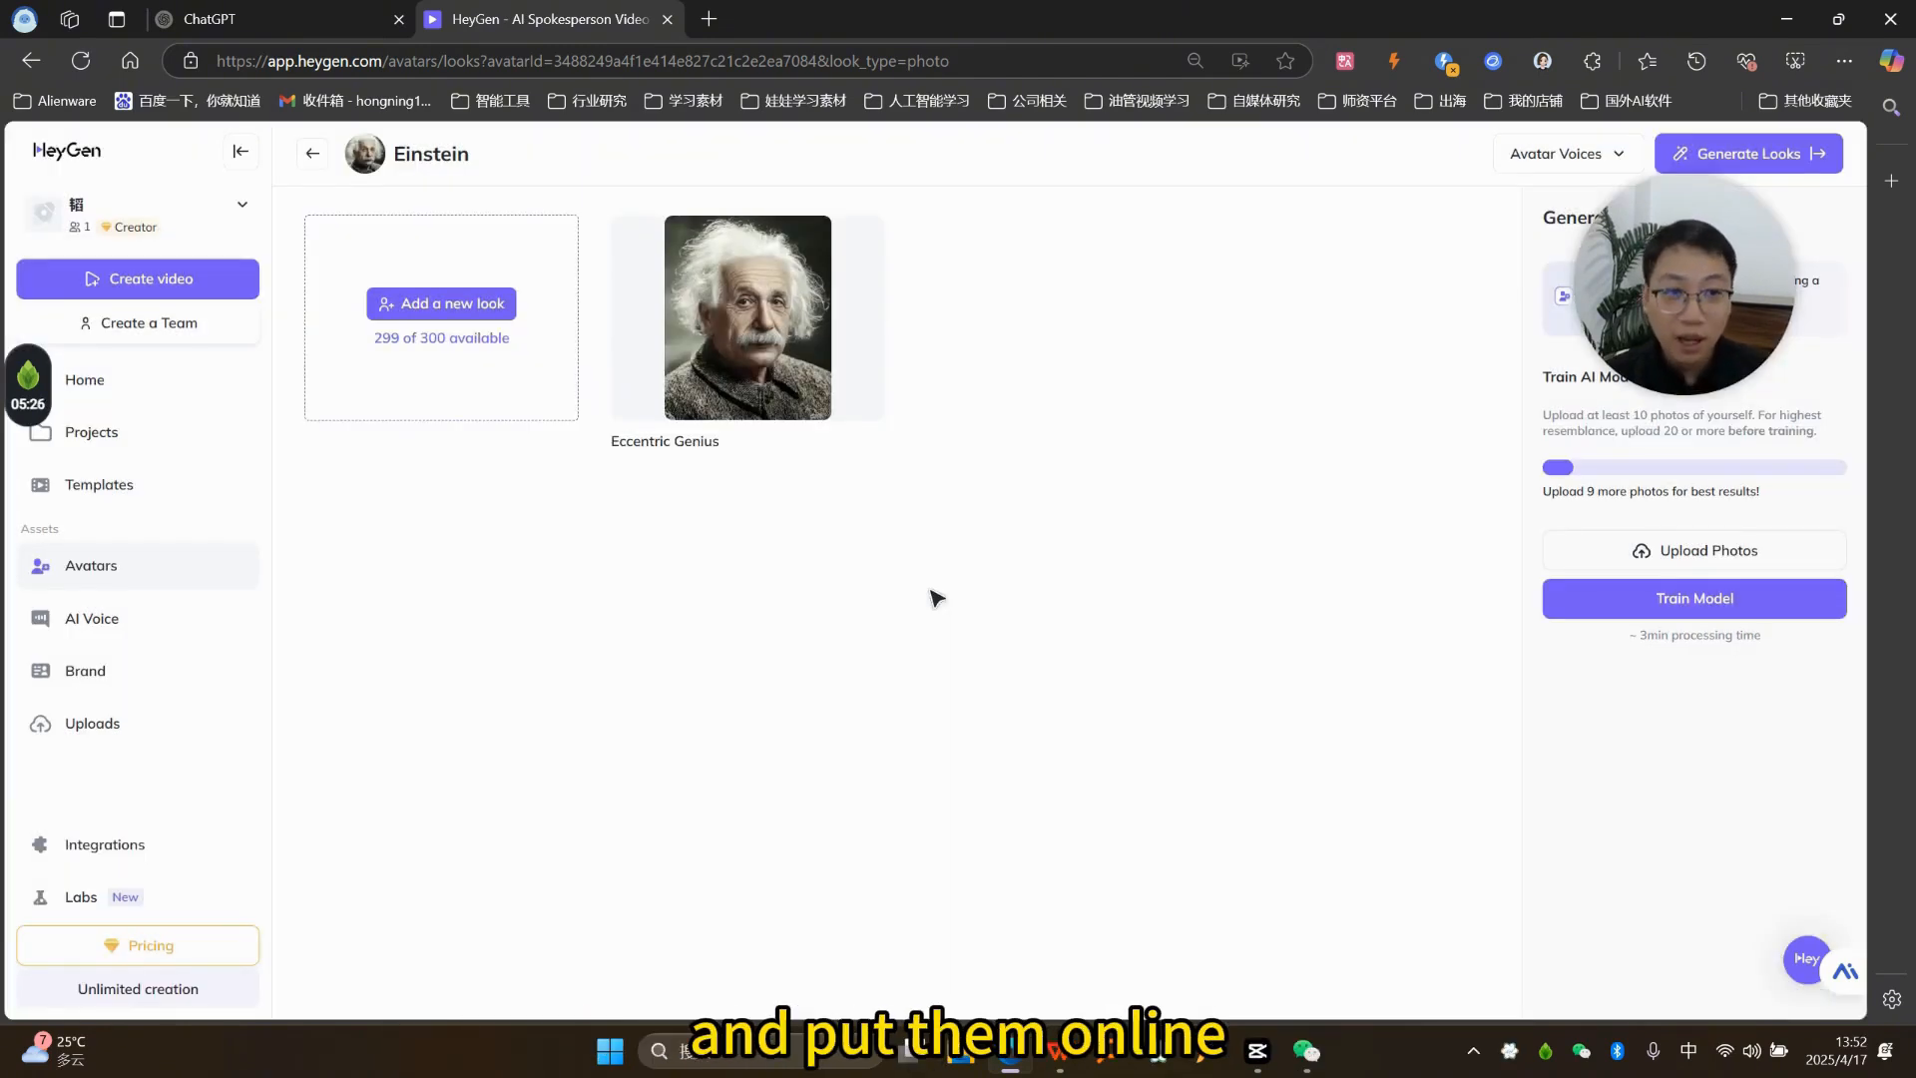